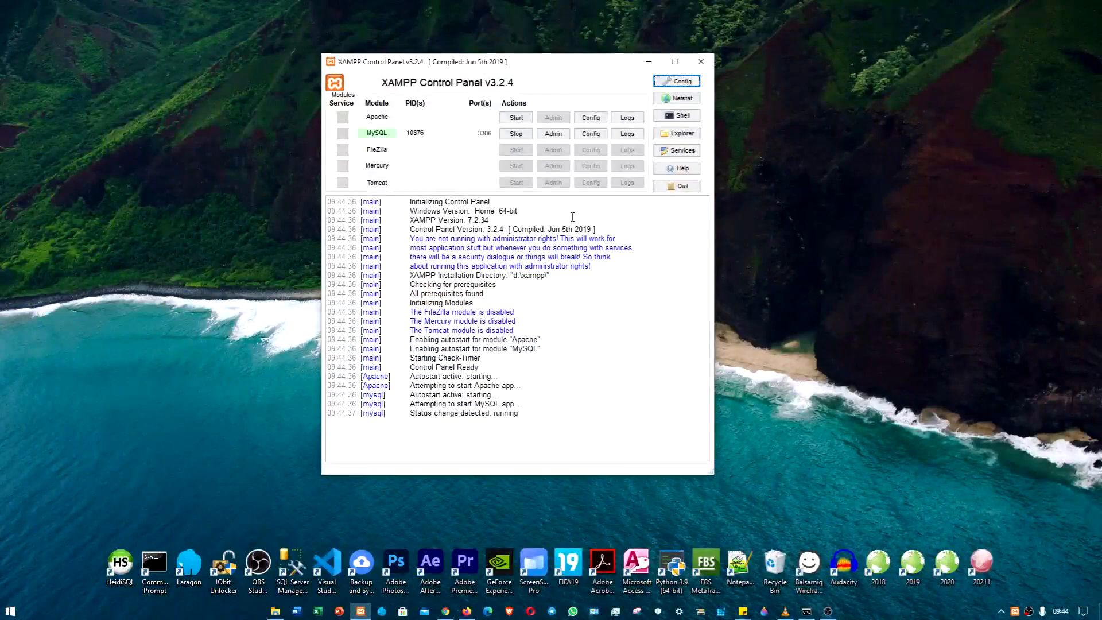
# Try twice to start the Apache module and widen the control panel window
pyautogui.click(517, 119)
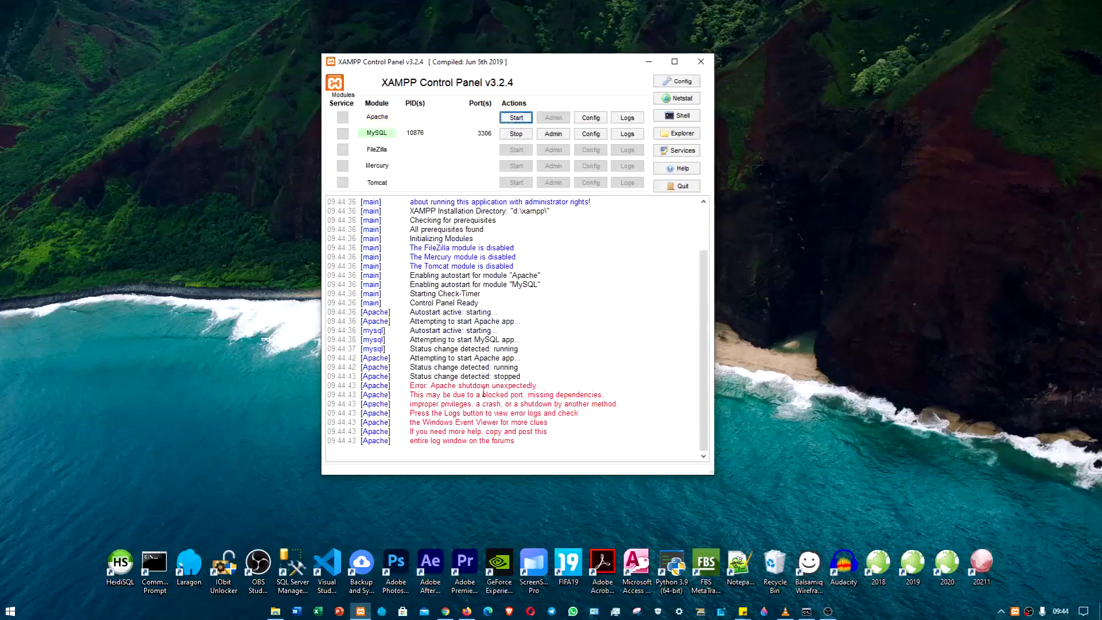
pyautogui.click(517, 118)
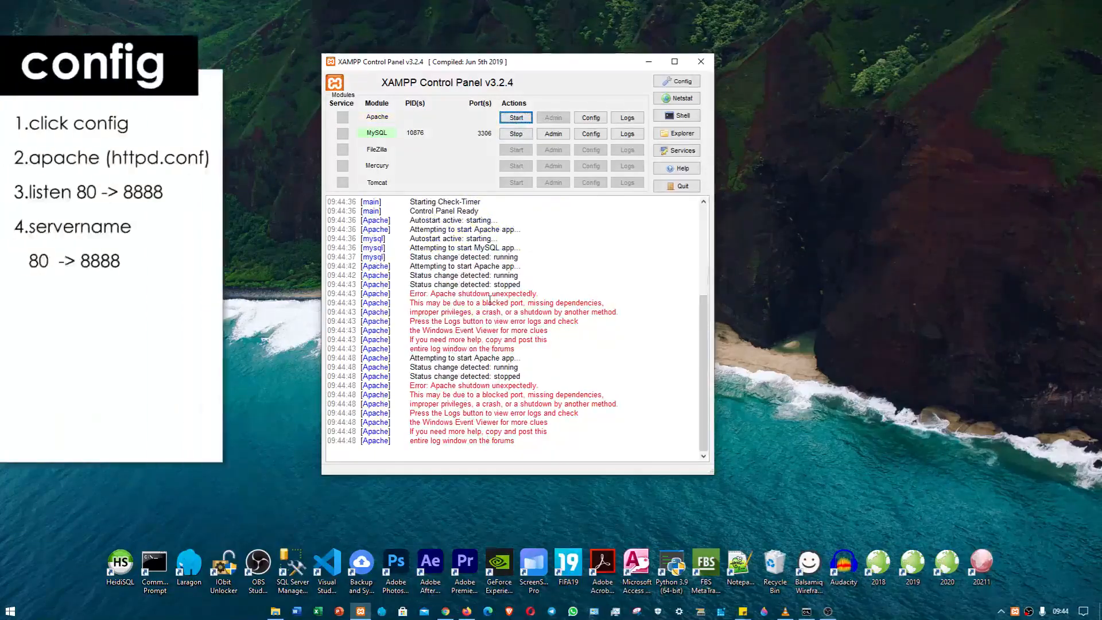
pyautogui.moveTo(713, 193); pyautogui.dragTo(803, 196)
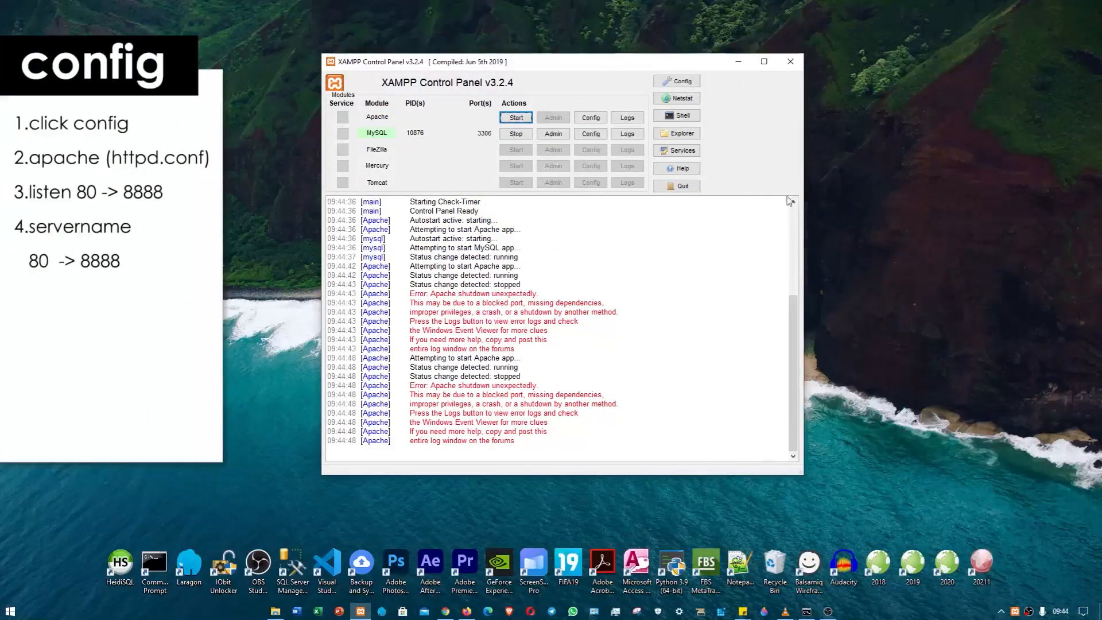
# Open Apache's httpd.conf and search for "listen" up to the uncommented Listen directive
pyautogui.click(599, 119)
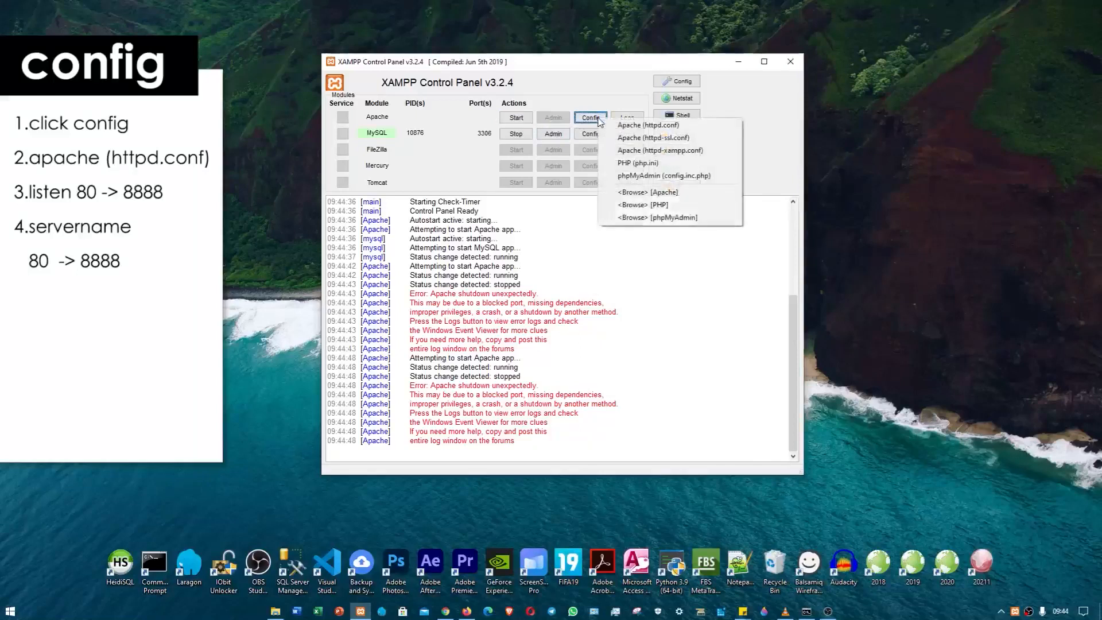
pyautogui.click(713, 129)
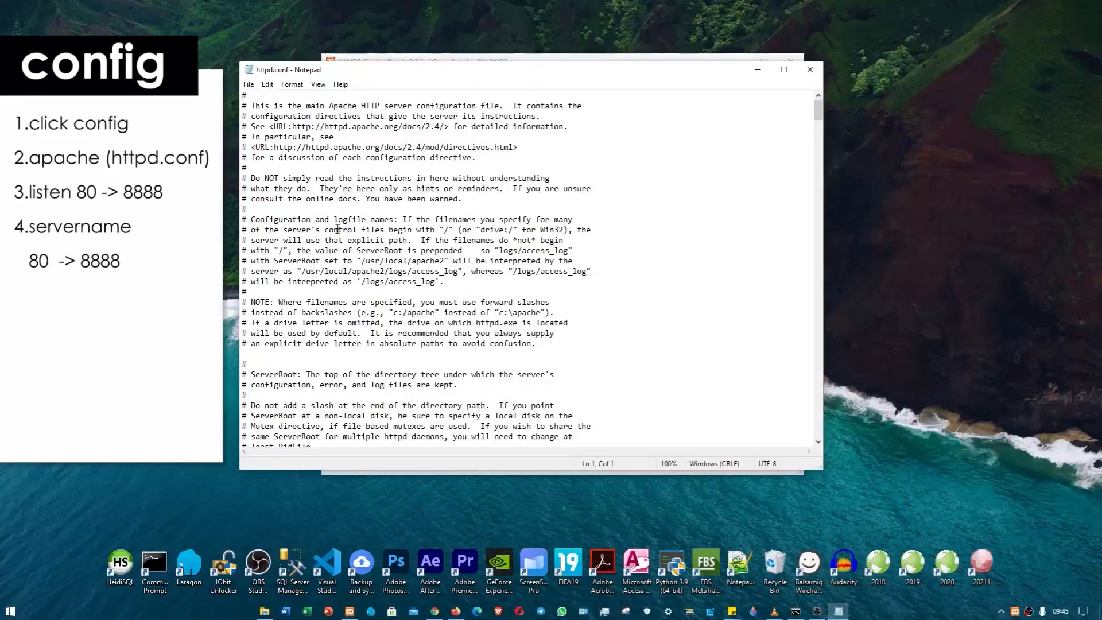
pyautogui.hotkey('ctrl', 'f')
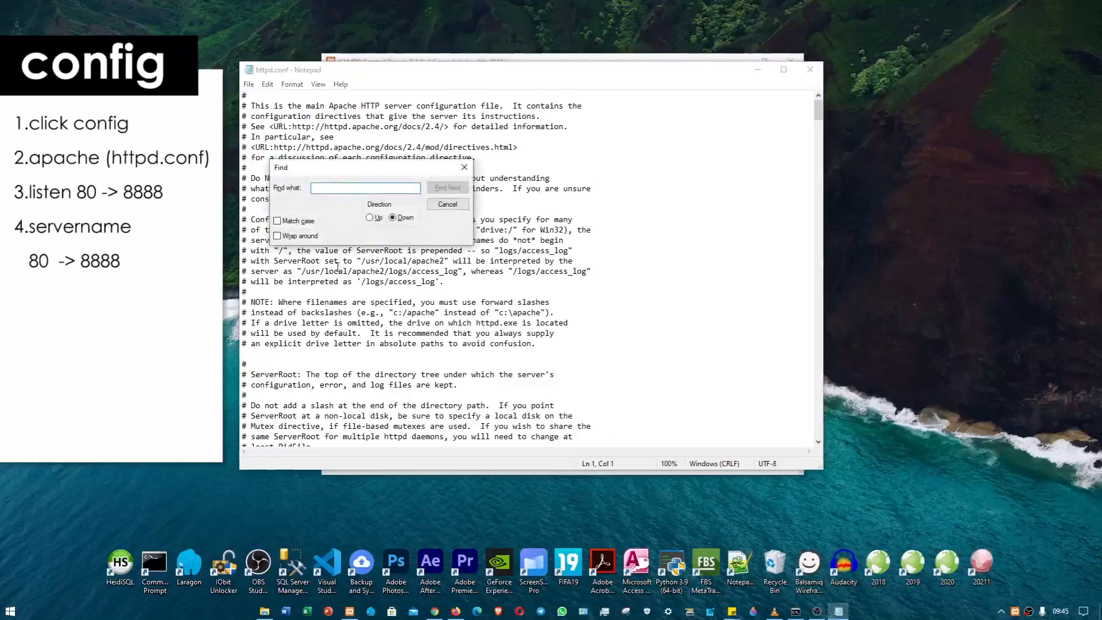
pyautogui.write('listen')
pyautogui.click(448, 188)
pyautogui.click(454, 189)
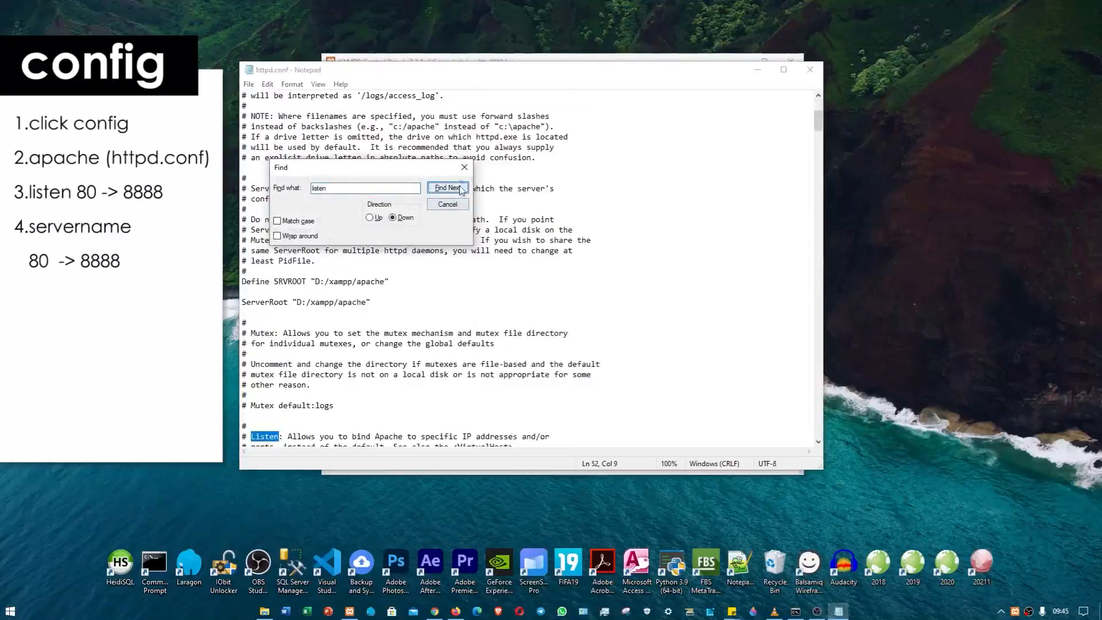
pyautogui.click(460, 189)
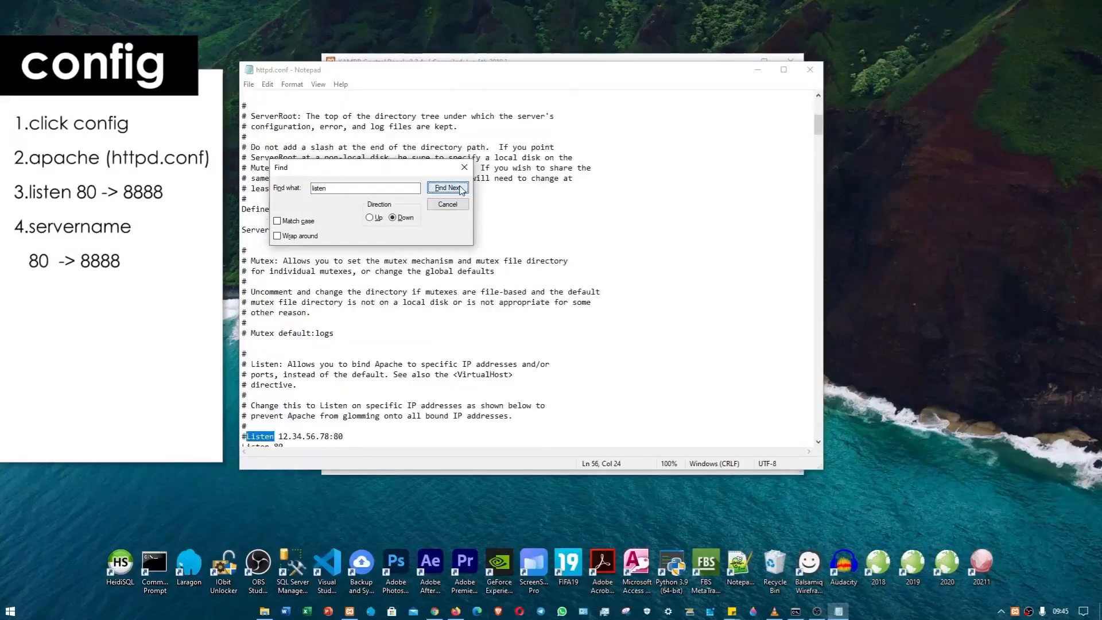
pyautogui.click(460, 190)
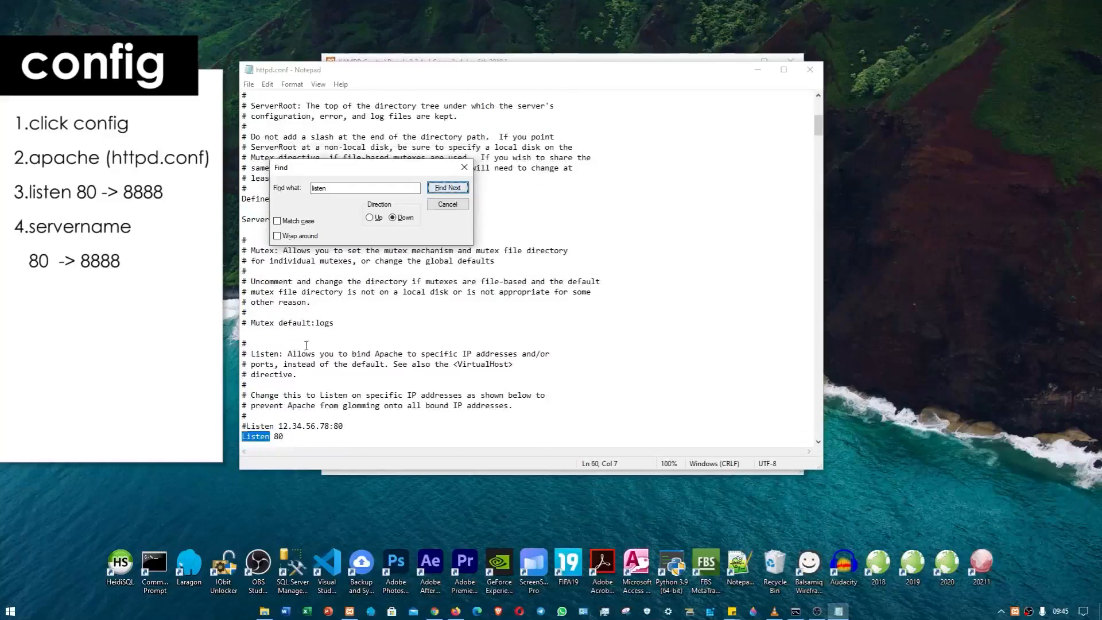
# Set the uncommented Listen directive's port to 8888 and close the search dialog
pyautogui.click(291, 438)
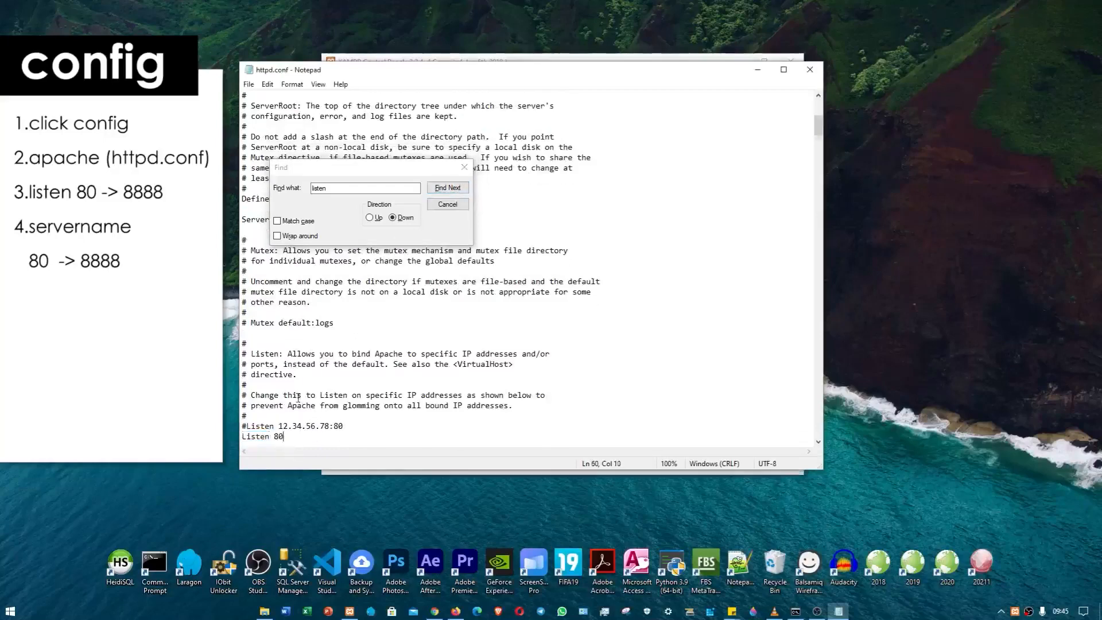
pyautogui.scroll(-3, 296, 397)
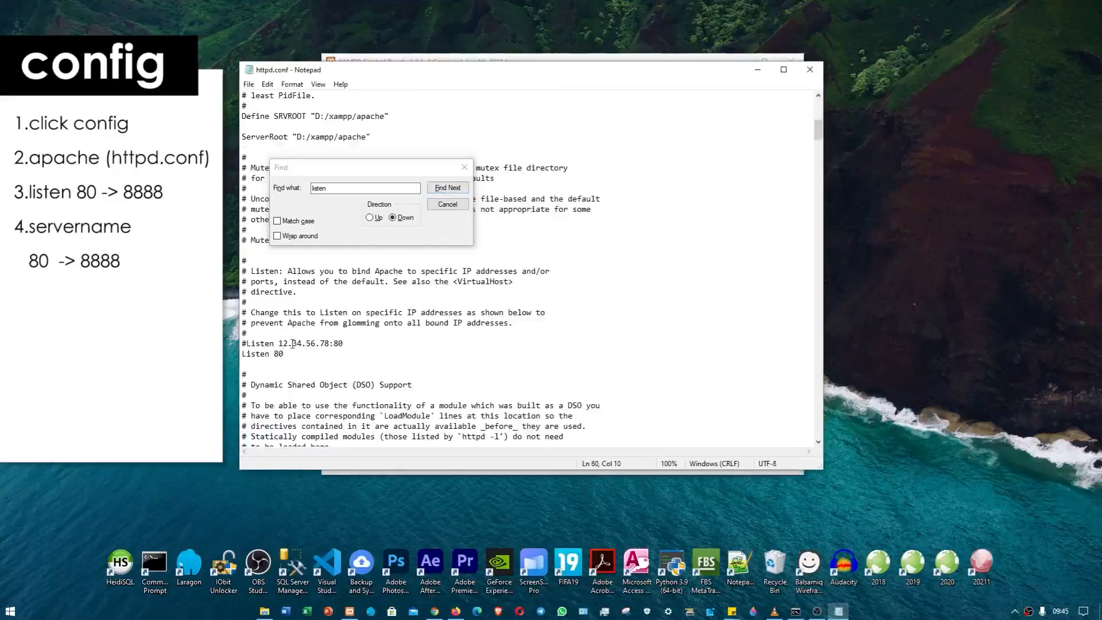
pyautogui.press('BackSpace')
pyautogui.press('BackSpace')
pyautogui.write('8888')
pyautogui.scroll(-3, 343, 344)
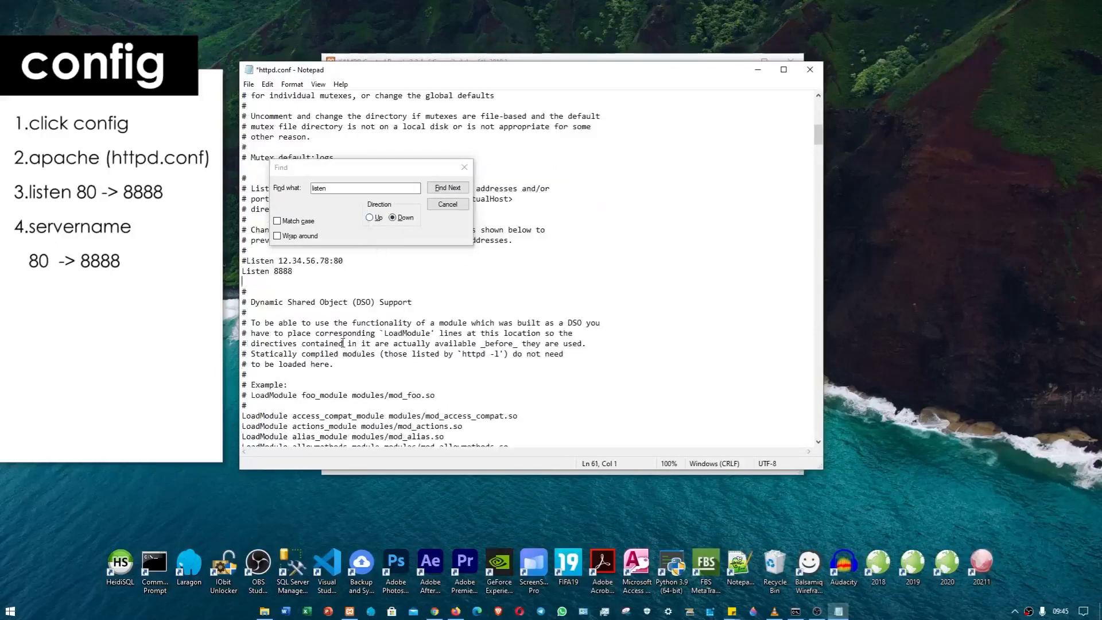
pyautogui.scroll(-3, 364, 333)
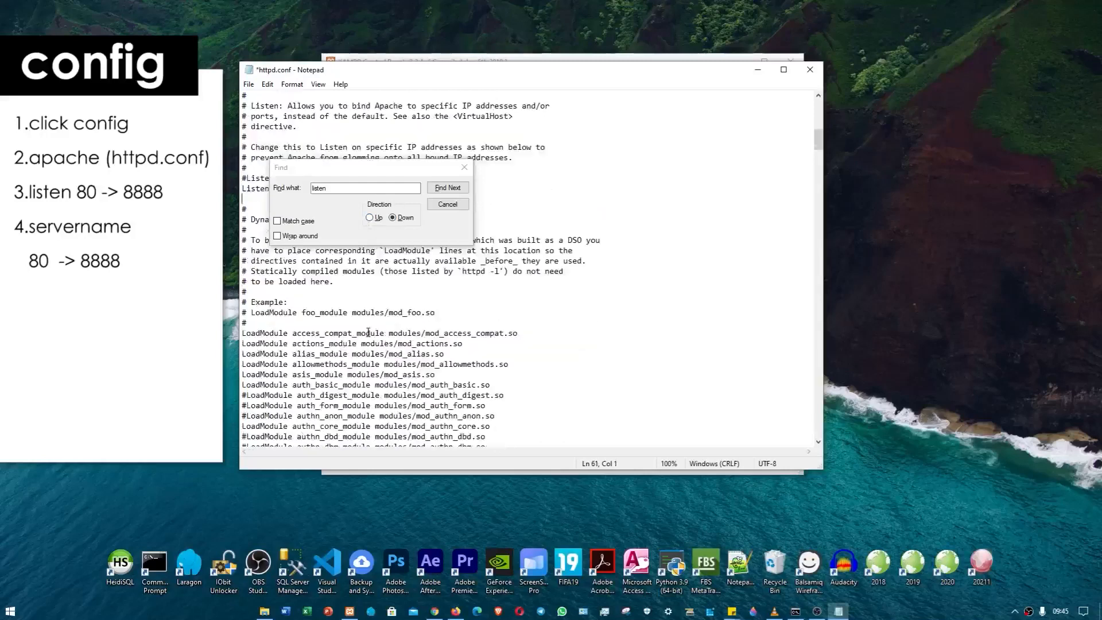
pyautogui.click(457, 204)
# Look through the rest of httpd.conf, including the ServerName directive, down to the end of the file
pyautogui.scroll(-5, 333, 299)
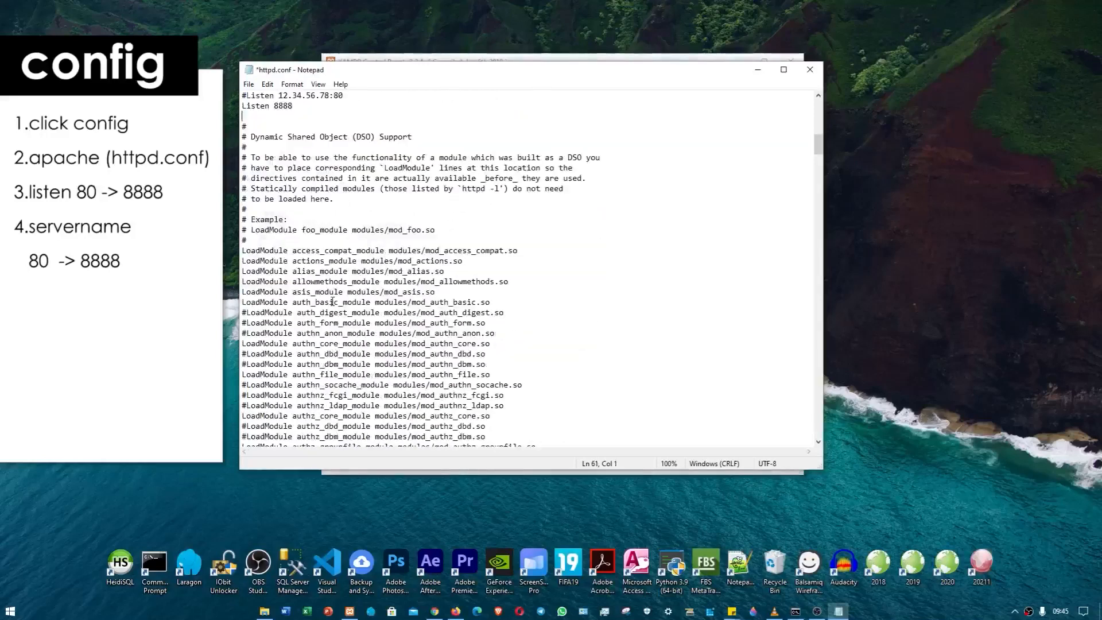
pyautogui.scroll(-20, 370, 308)
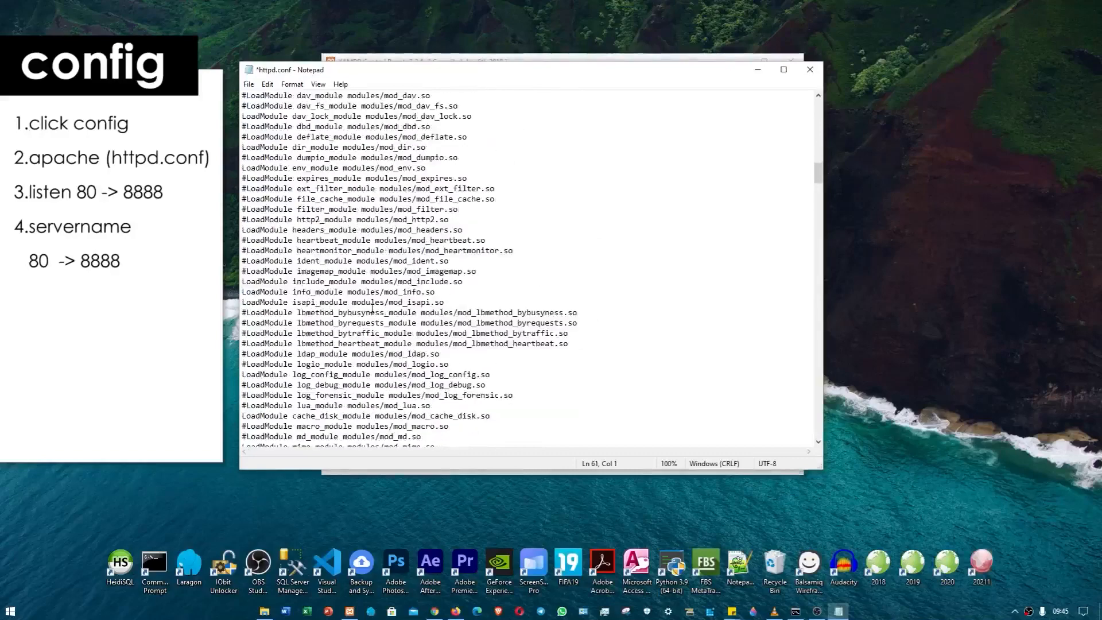
pyautogui.scroll(-16, 377, 308)
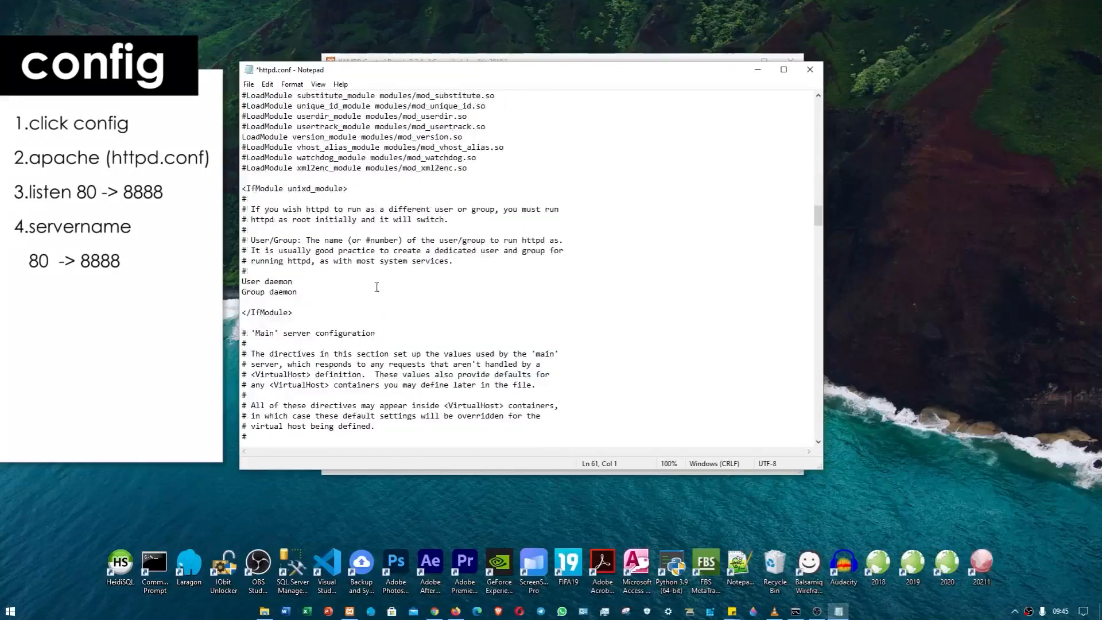
pyautogui.scroll(-5, 364, 252)
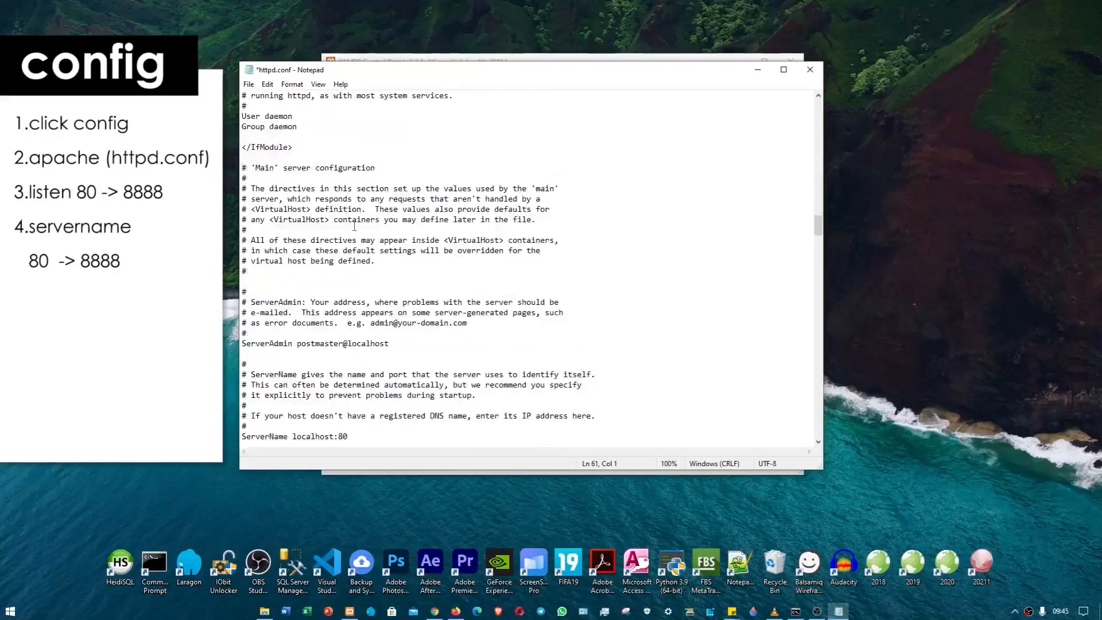
pyautogui.scroll(-3, 367, 303)
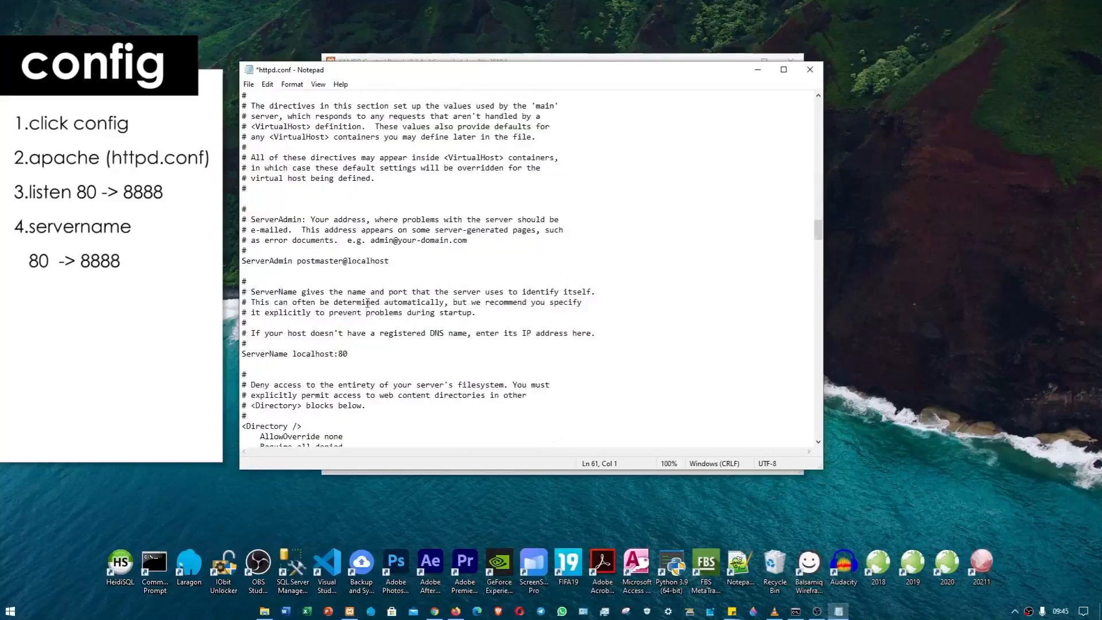
pyautogui.scroll(-3, 398, 297)
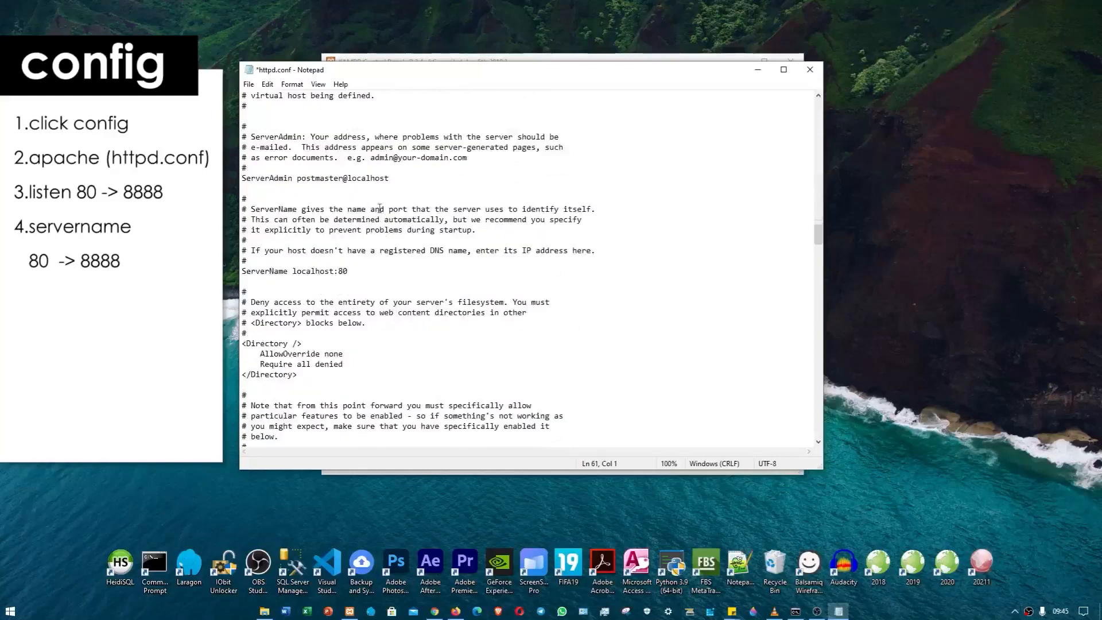
pyautogui.scroll(-8, 380, 208)
pyautogui.scroll(-15, 432, 231)
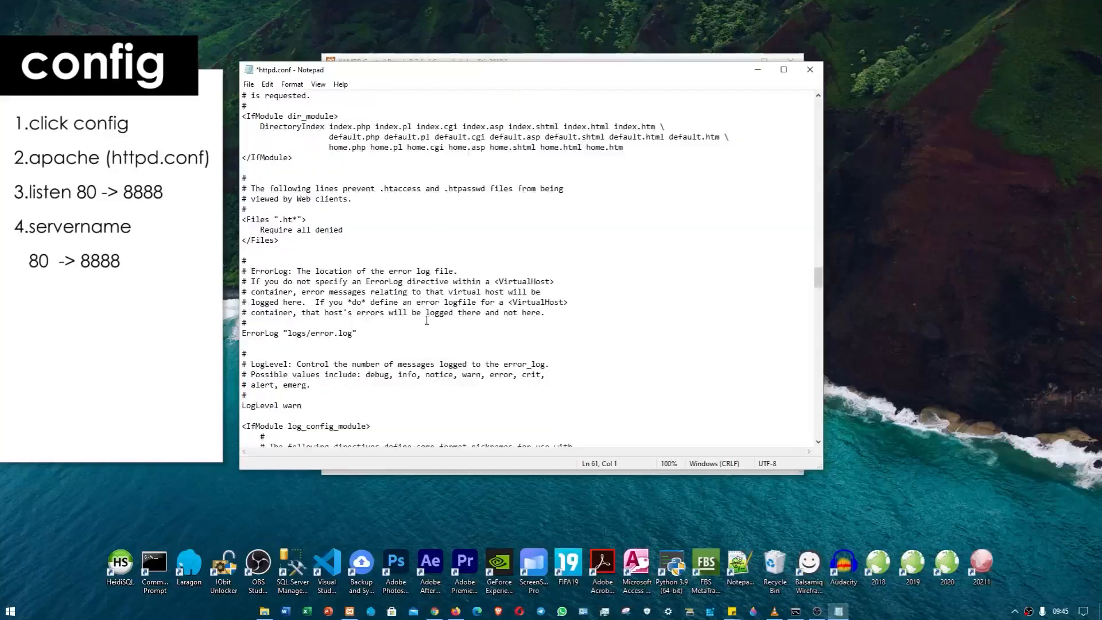
pyautogui.scroll(-8, 427, 320)
pyautogui.scroll(-5, 427, 320)
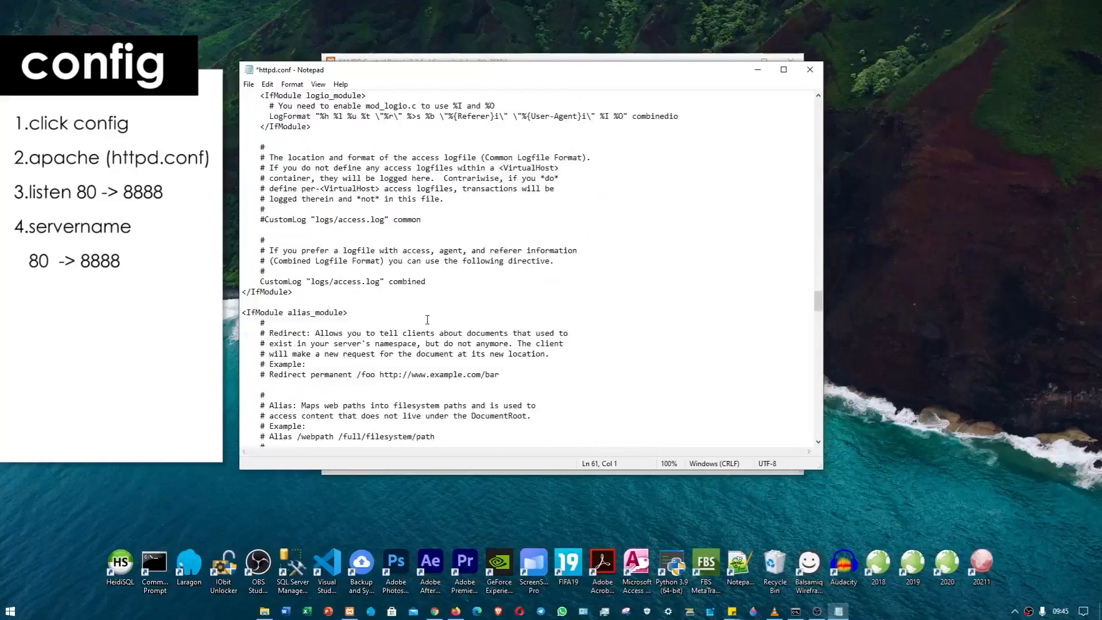
pyautogui.scroll(-11, 427, 320)
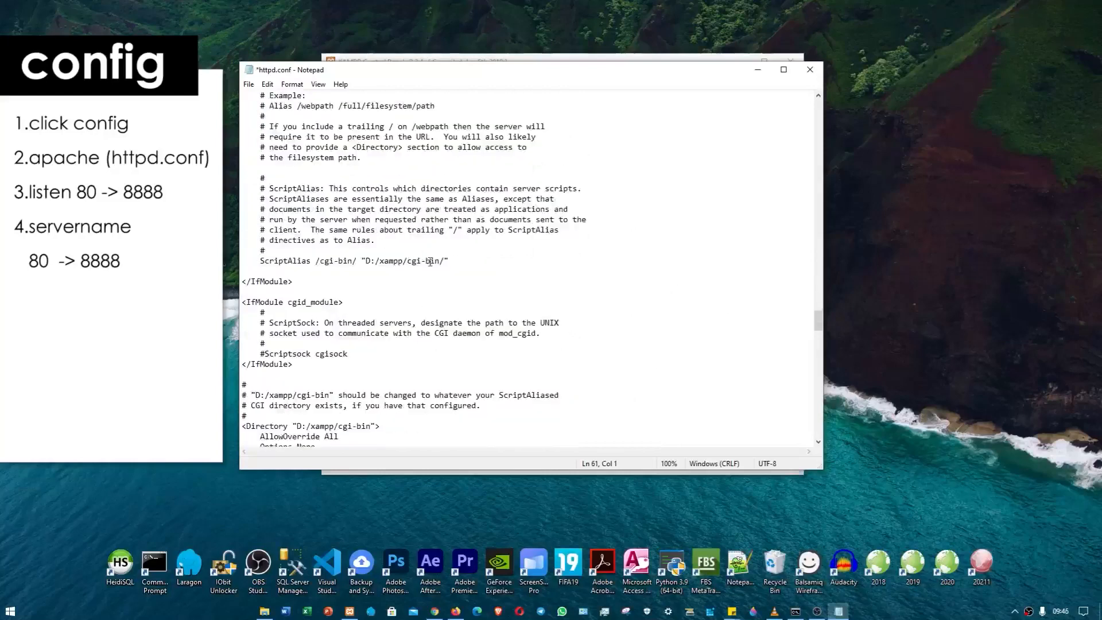
pyautogui.scroll(-5, 431, 268)
pyautogui.scroll(-11, 433, 275)
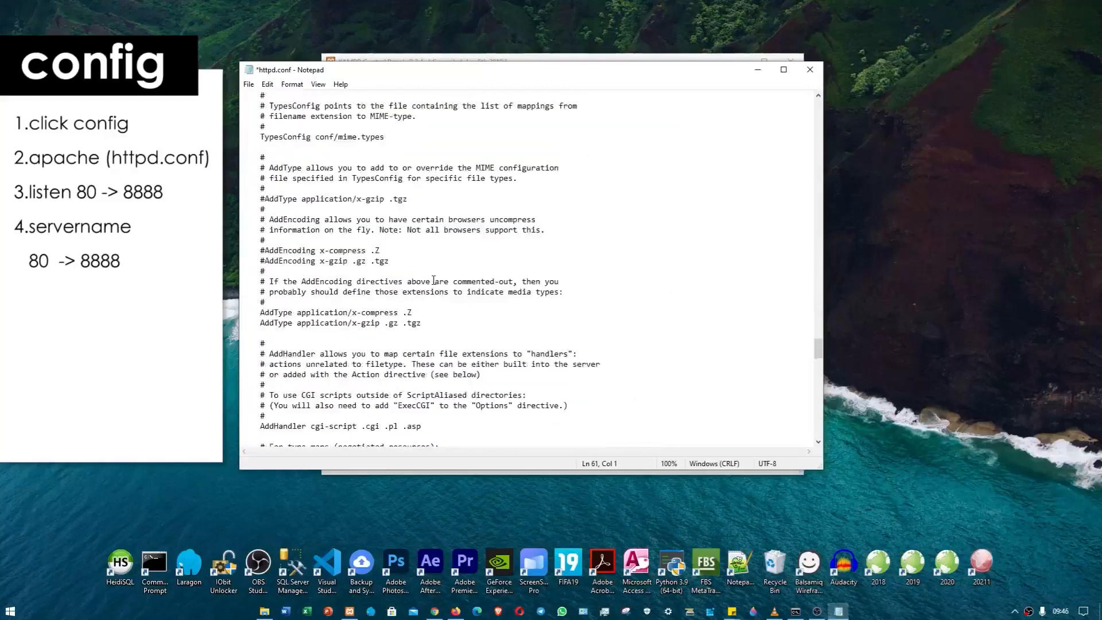
pyautogui.scroll(-18, 434, 279)
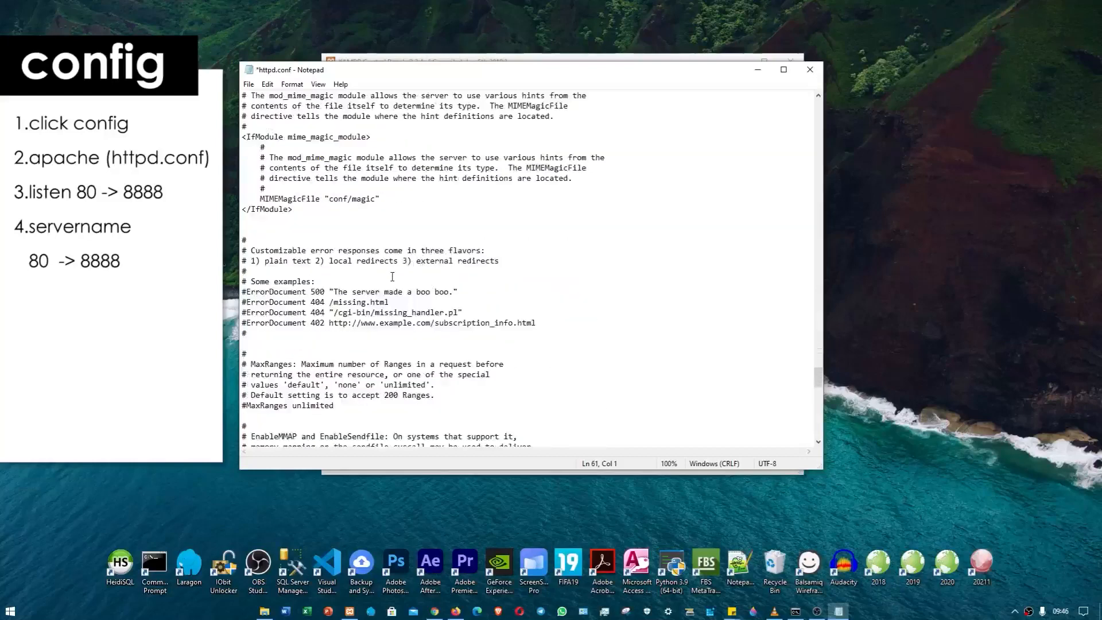
pyautogui.scroll(-8, 382, 310)
pyautogui.scroll(-20, 383, 312)
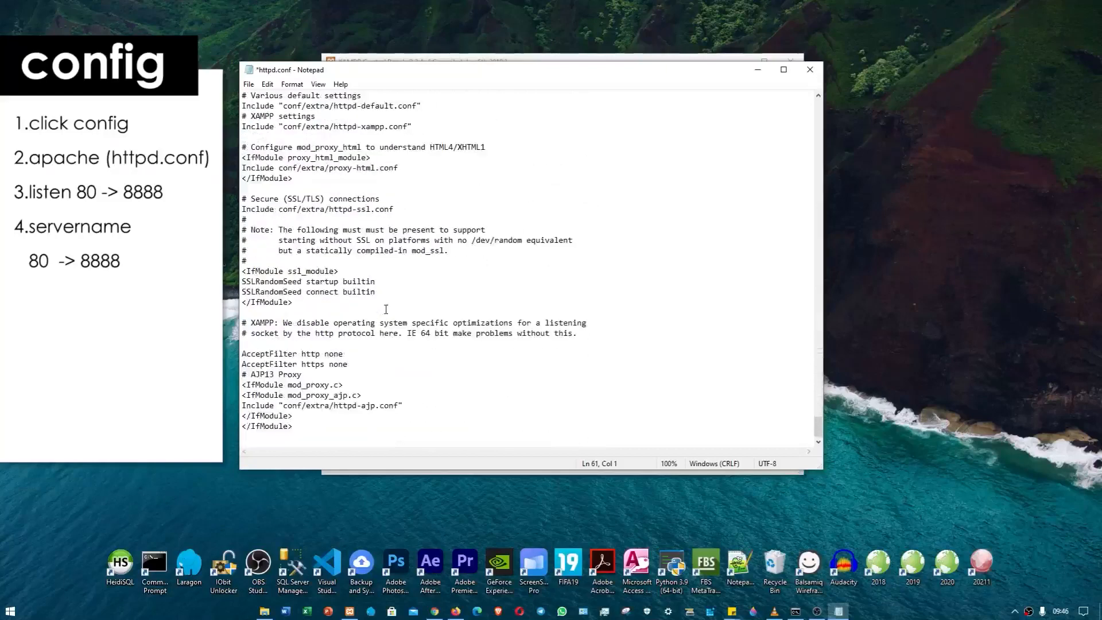
# Search httpd.conf for "localhost" up to the ServerName directive and move the search dialog clear of that line
pyautogui.hotkey('ctrl', 'f')
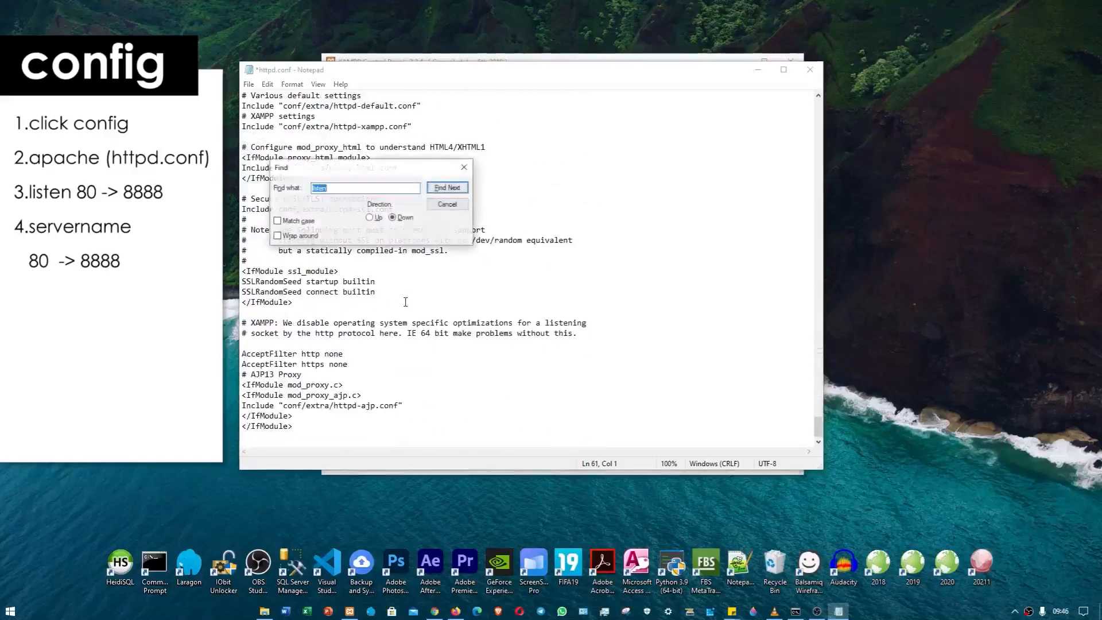
pyautogui.write('local')
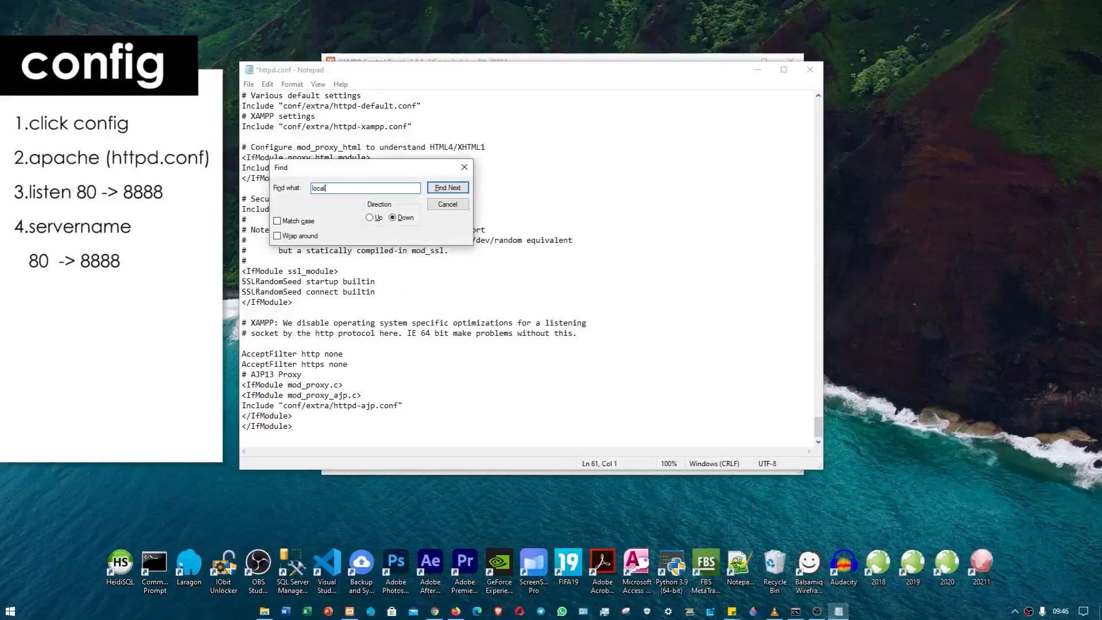
pyautogui.write('host')
pyautogui.click(448, 188)
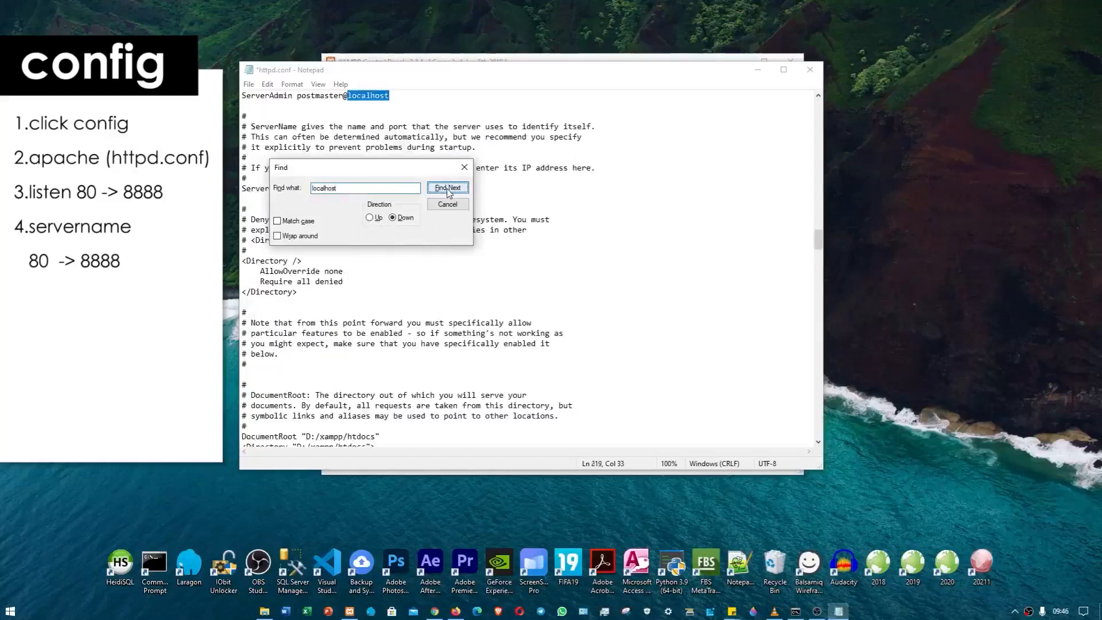
pyautogui.click(447, 193)
pyautogui.moveTo(425, 167); pyautogui.dragTo(660, 156)
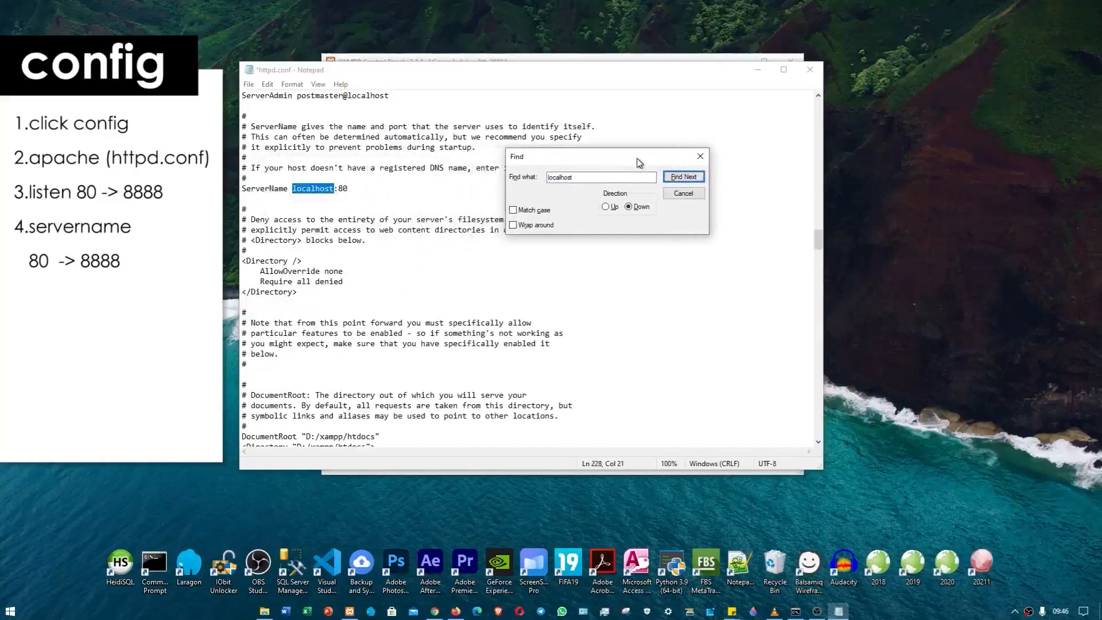
# Change the ServerName directive to localhost:8888 and close the search dialog
pyautogui.click(361, 191)
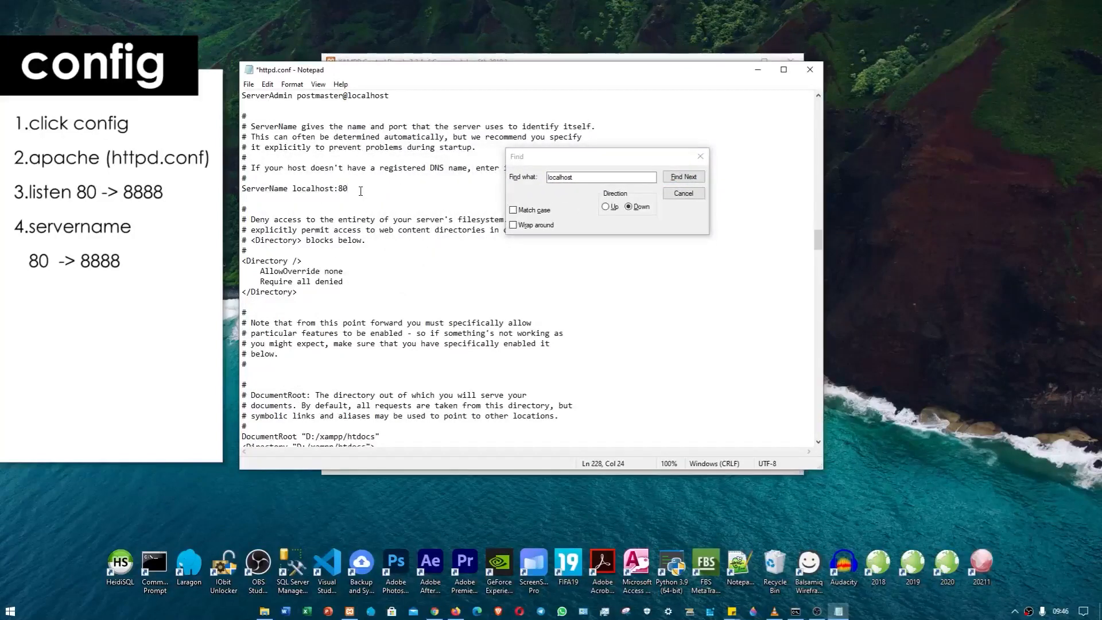
pyautogui.press('BackSpace')
pyautogui.write('888')
pyautogui.press('Escape')
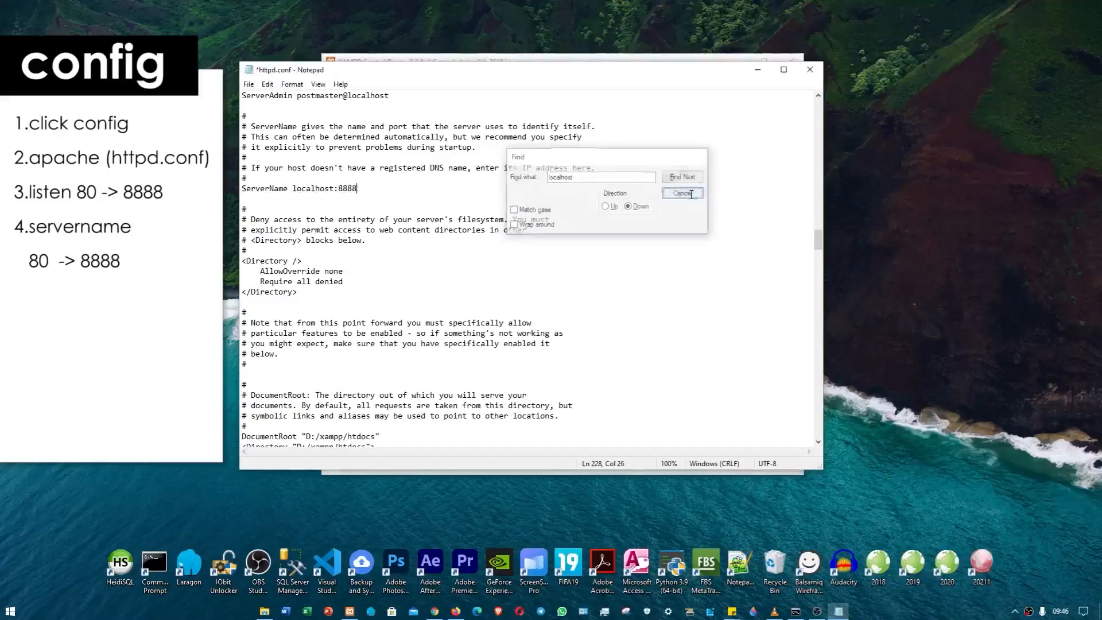
# Save the edited httpd.conf and close the file
pyautogui.click(249, 85)
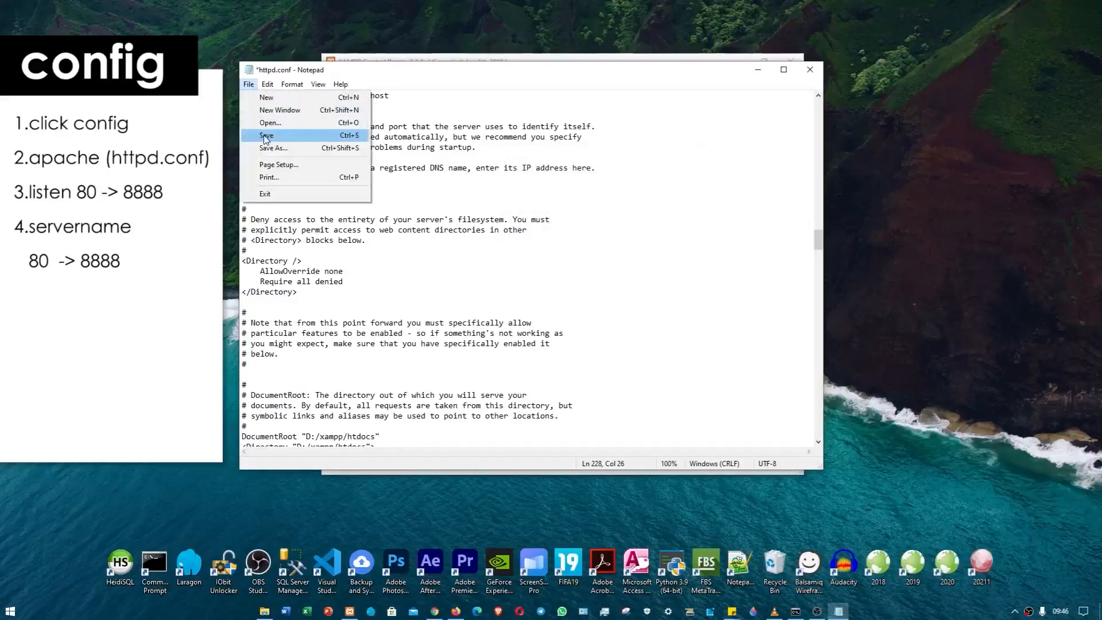
pyautogui.click(265, 136)
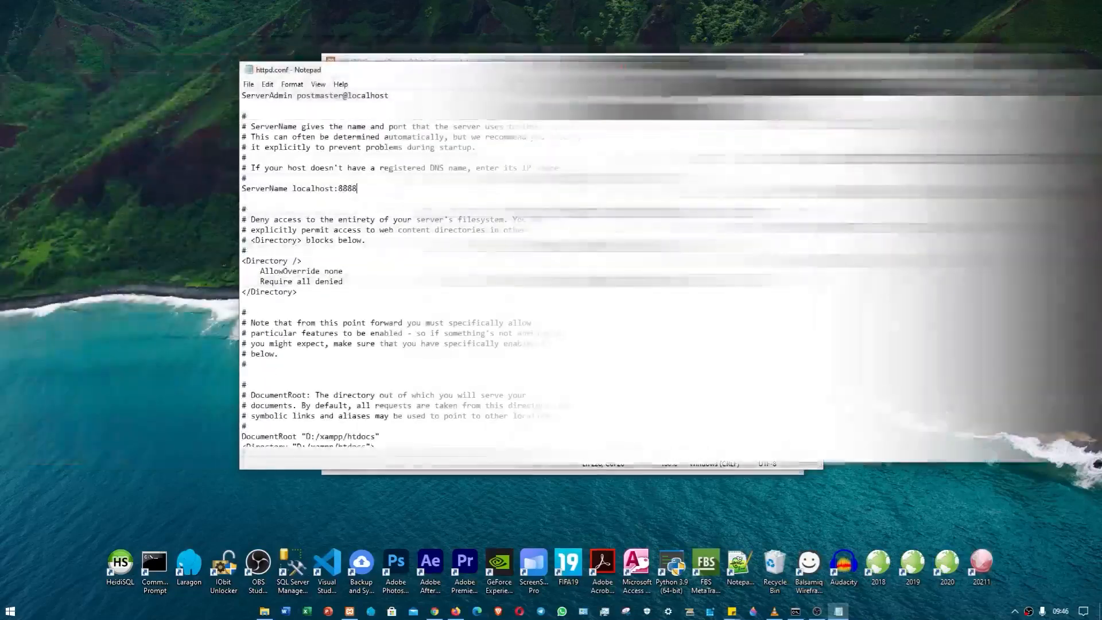
pyautogui.click(810, 70)
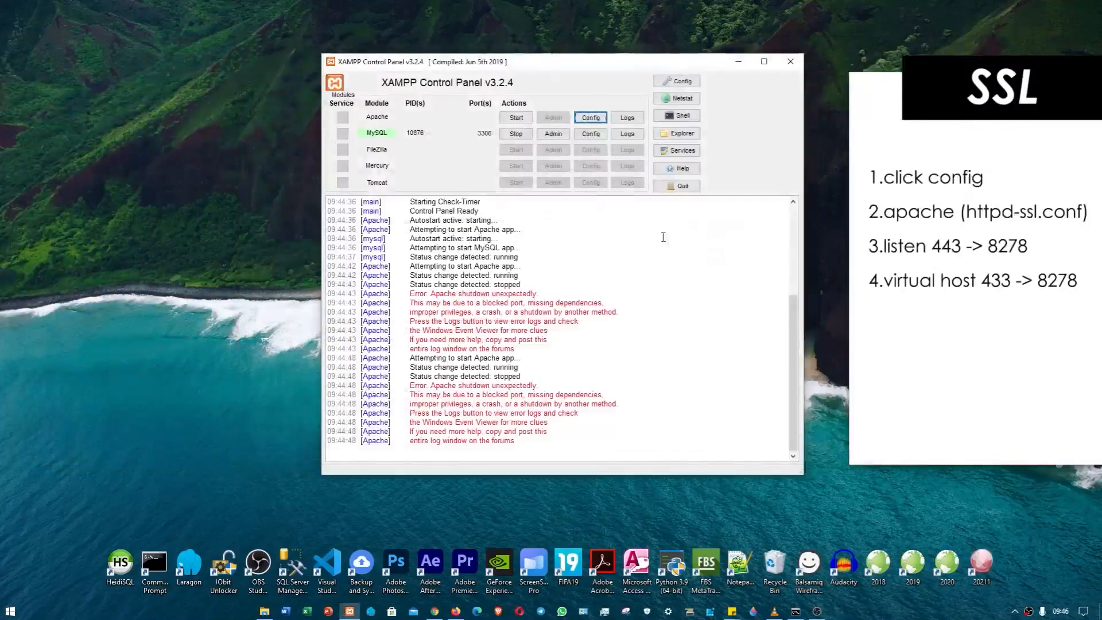
# Open Apache's httpd-ssl.conf configuration file from XAMPP in Notepad and maximize its window
pyautogui.click(591, 118)
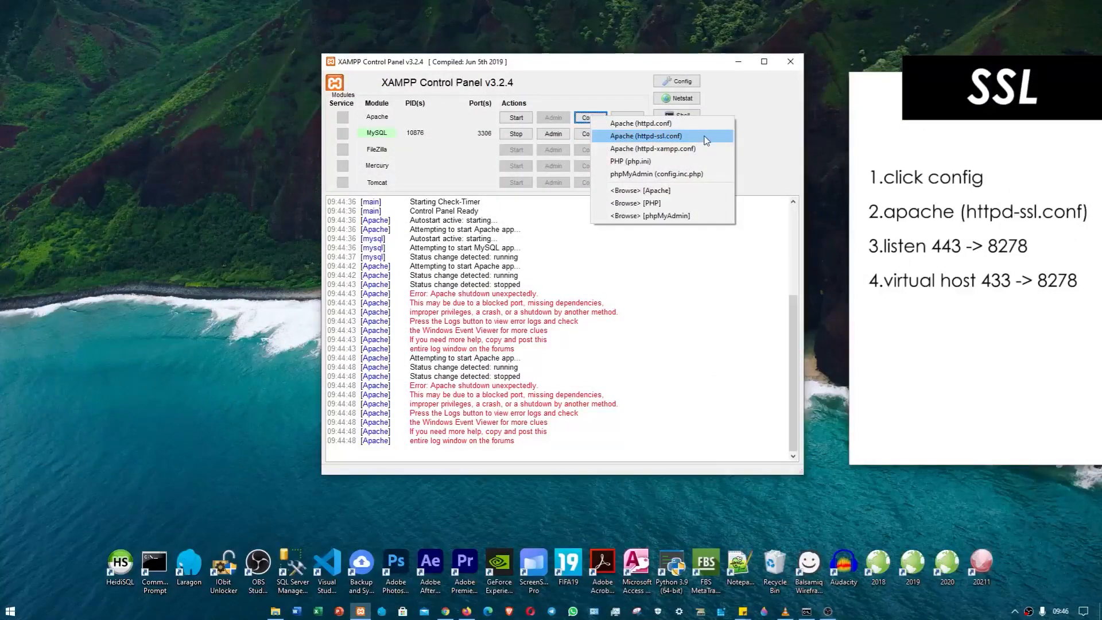
pyautogui.click(705, 140)
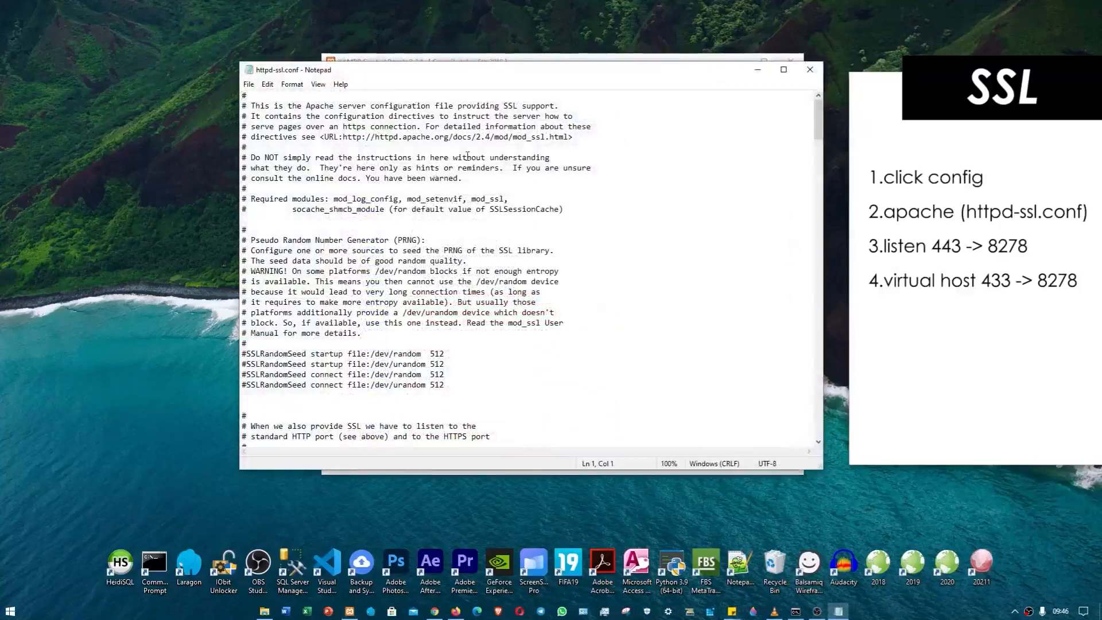
pyautogui.click(528, 147)
pyautogui.hotkey('ctrl', 'f')
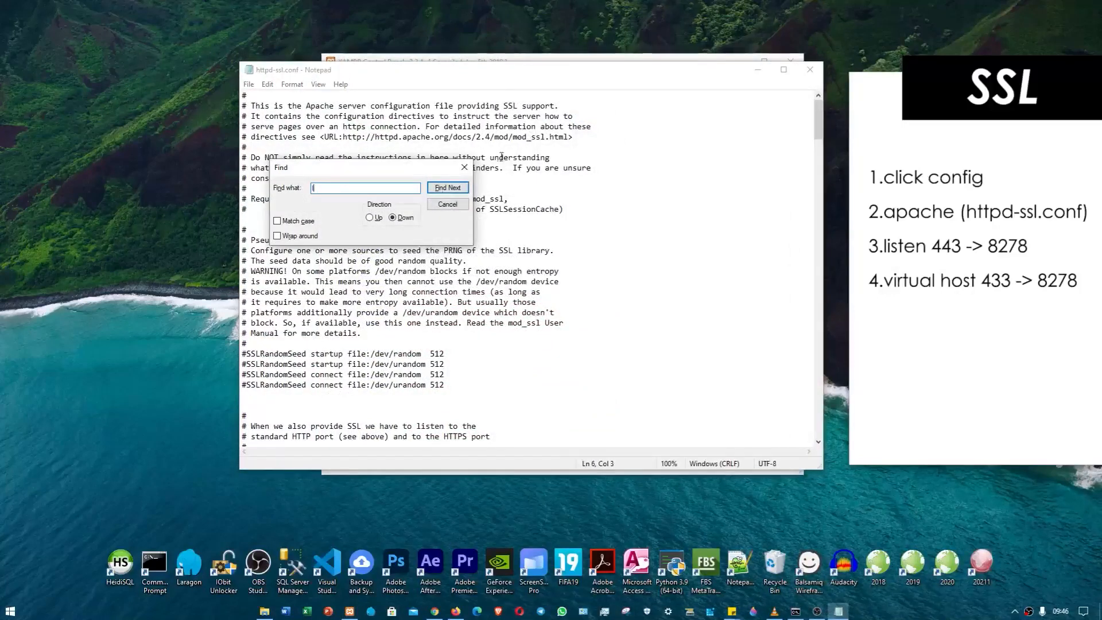
pyautogui.click(448, 204)
pyautogui.click(783, 69)
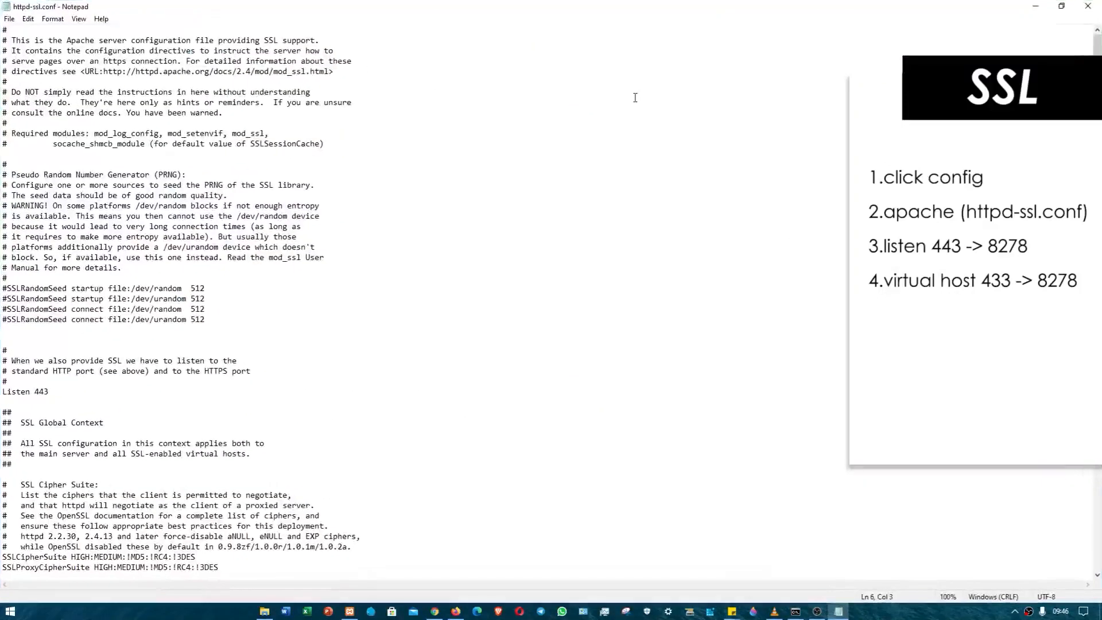
pyautogui.hotkey('ctrl', '+')
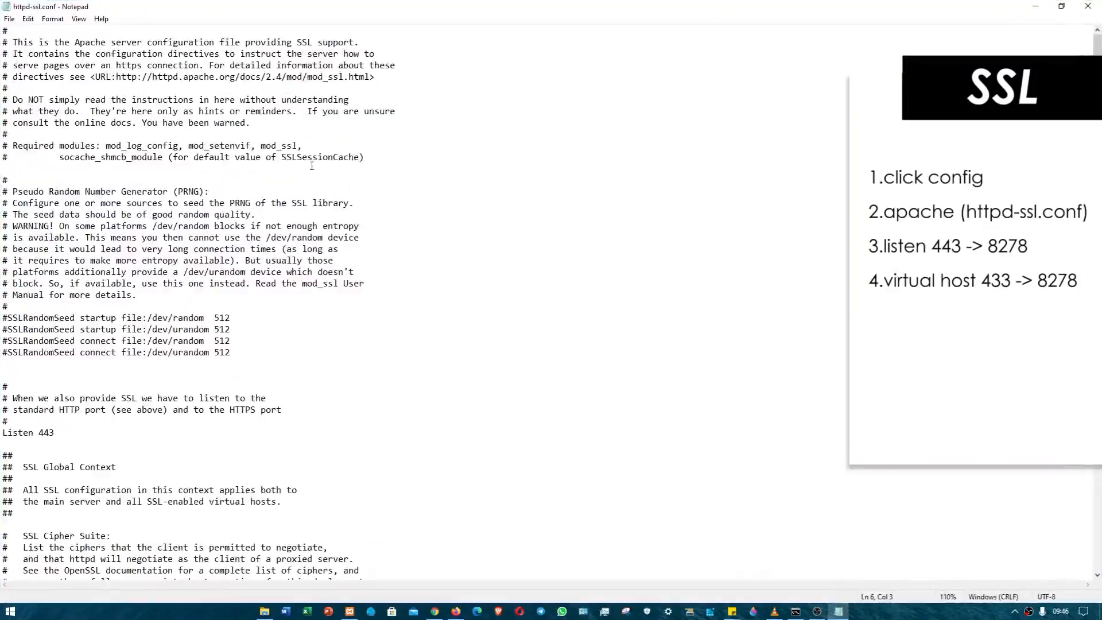
pyautogui.click(80, 19)
pyautogui.moveTo(123, 33)
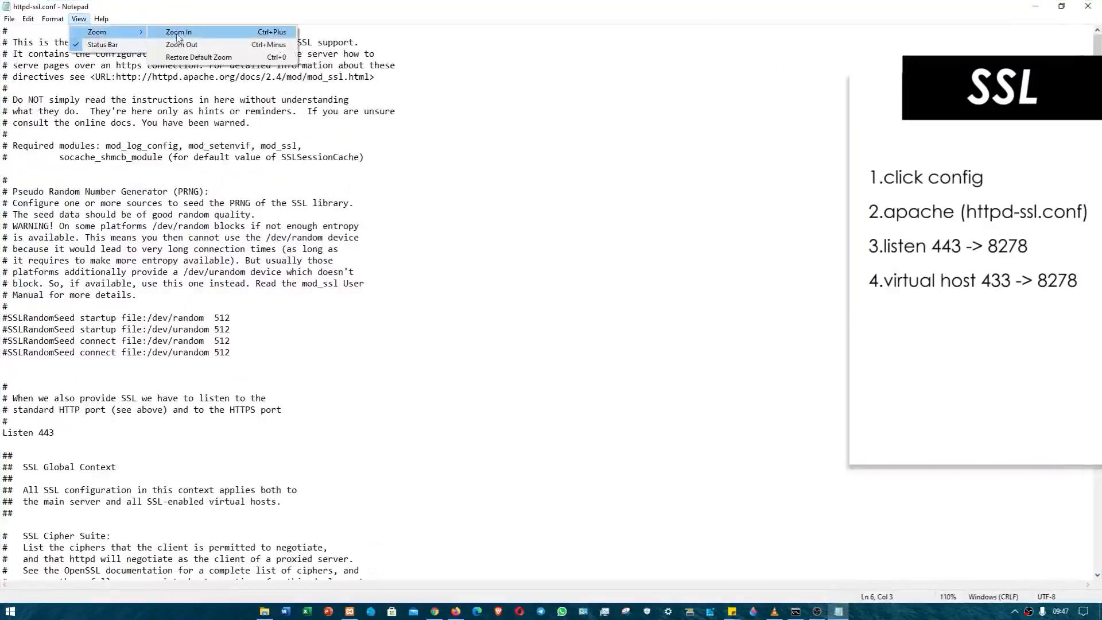
pyautogui.click(205, 58)
pyautogui.click(101, 19)
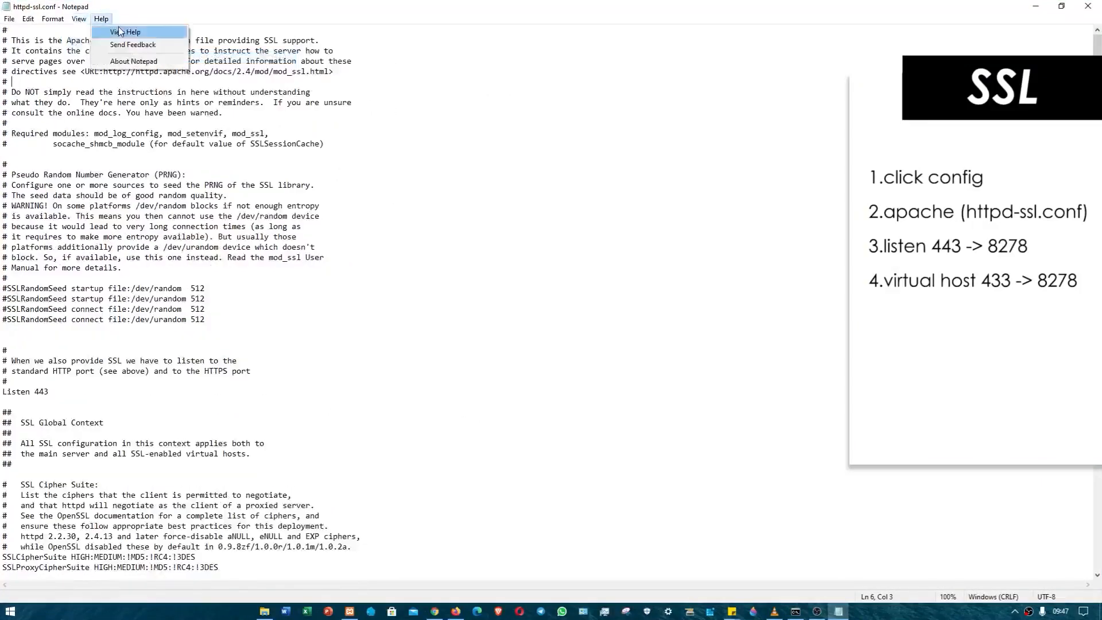
pyautogui.click(296, 130)
# Search httpd-ssl.conf for "listen" up to the Listen directive and select that line
pyautogui.hotkey('ctrl', 'f')
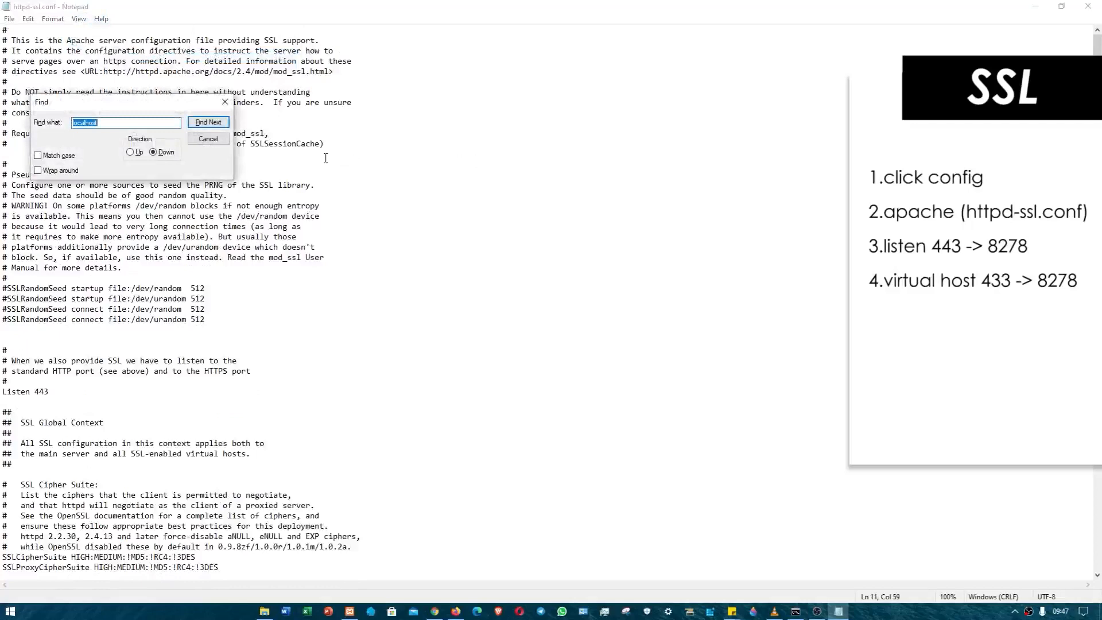
pyautogui.write('listen')
pyautogui.click(211, 122)
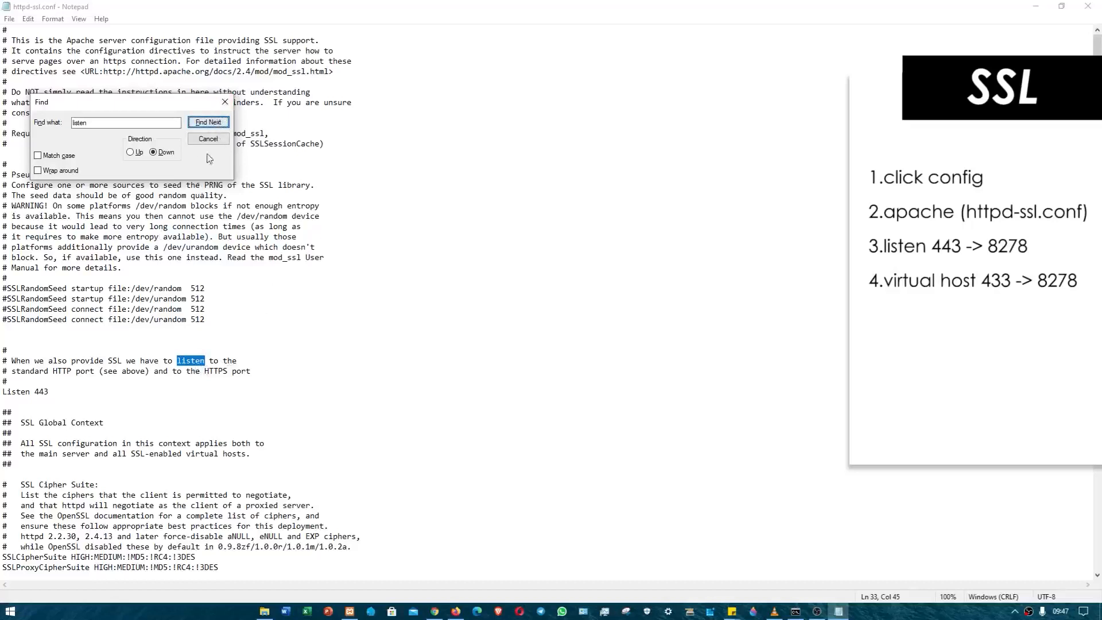
pyautogui.click(210, 123)
pyautogui.moveTo(50, 395); pyautogui.dragTo(2, 391)
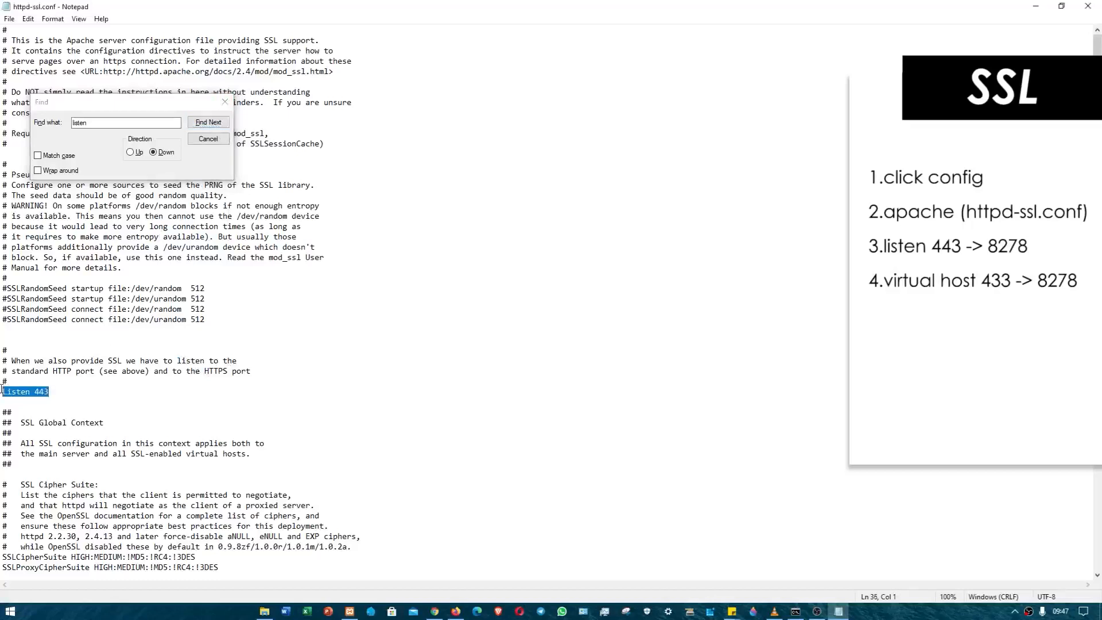
# Change the port in the Listen directive to 8278
pyautogui.click(64, 394)
pyautogui.press('BackSpace')
pyautogui.press('BackSpace')
pyautogui.press('BackSpace')
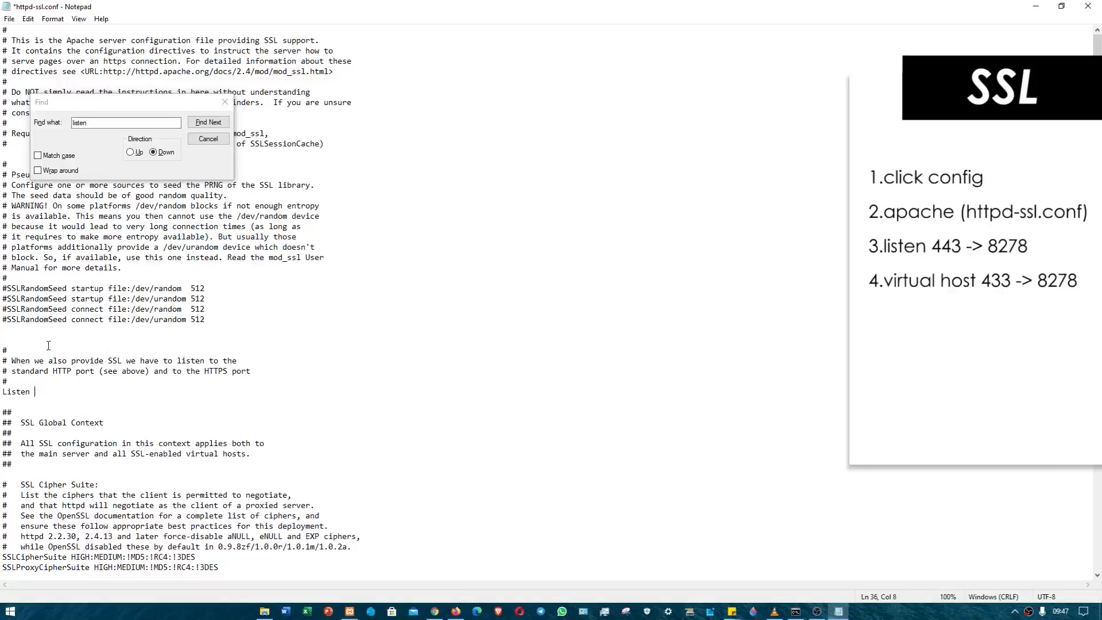
pyautogui.write('8278')
# Search httpd-ssl.conf for "virtual" up to the opening VirtualHost _default_ tag under SSL Virtual Host Context
pyautogui.hotkey('ctrl', 'f')
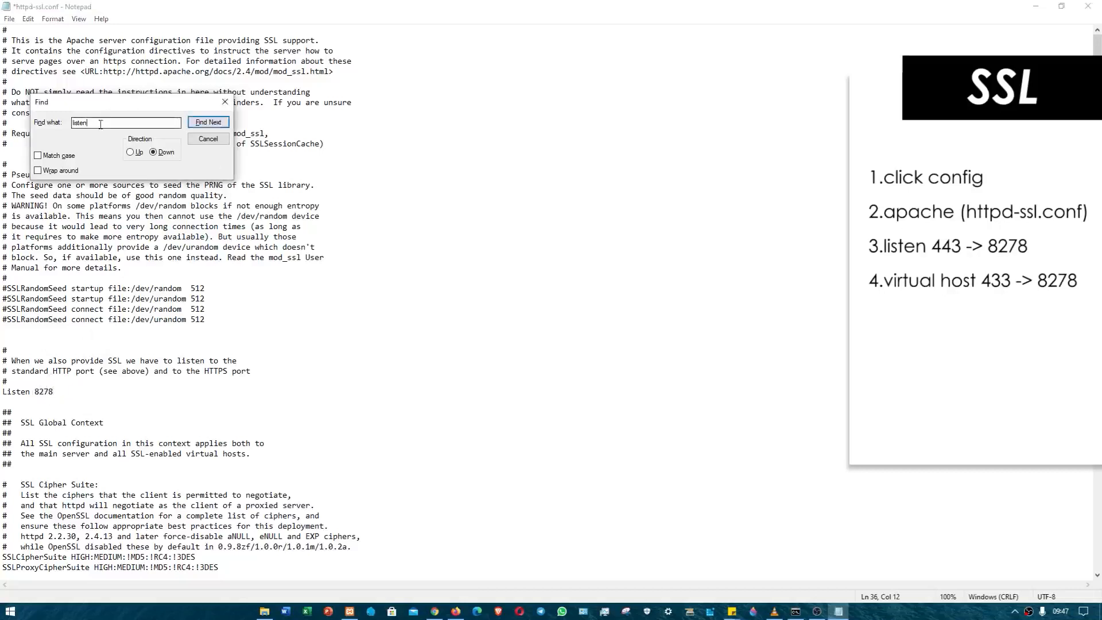
pyautogui.press('BackSpace')
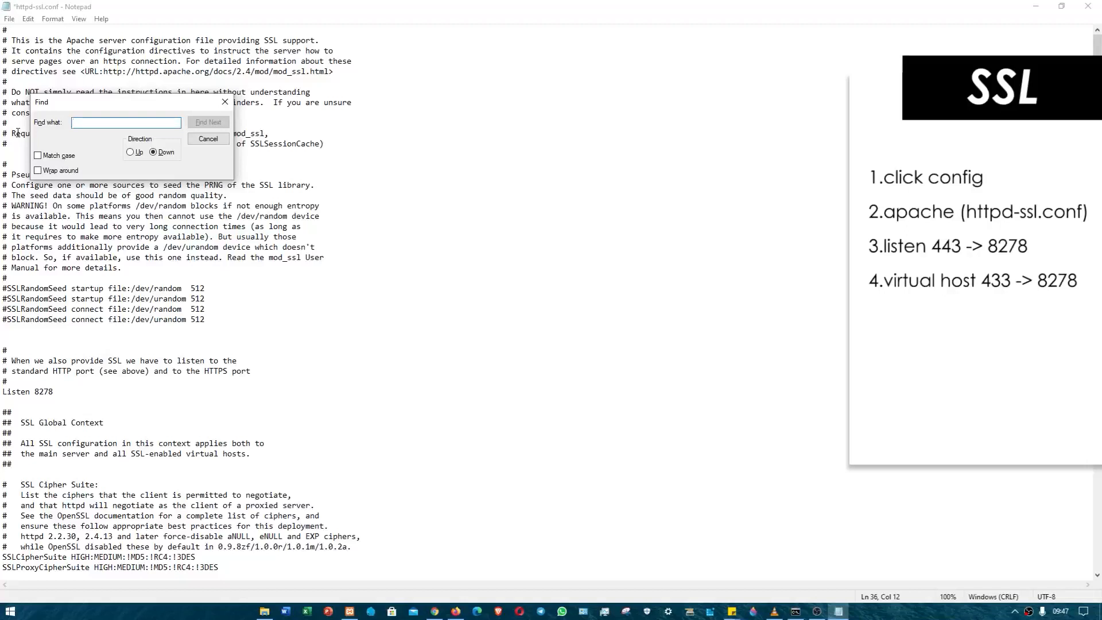
pyautogui.write('virtual')
pyautogui.click(210, 125)
pyautogui.click(210, 125)
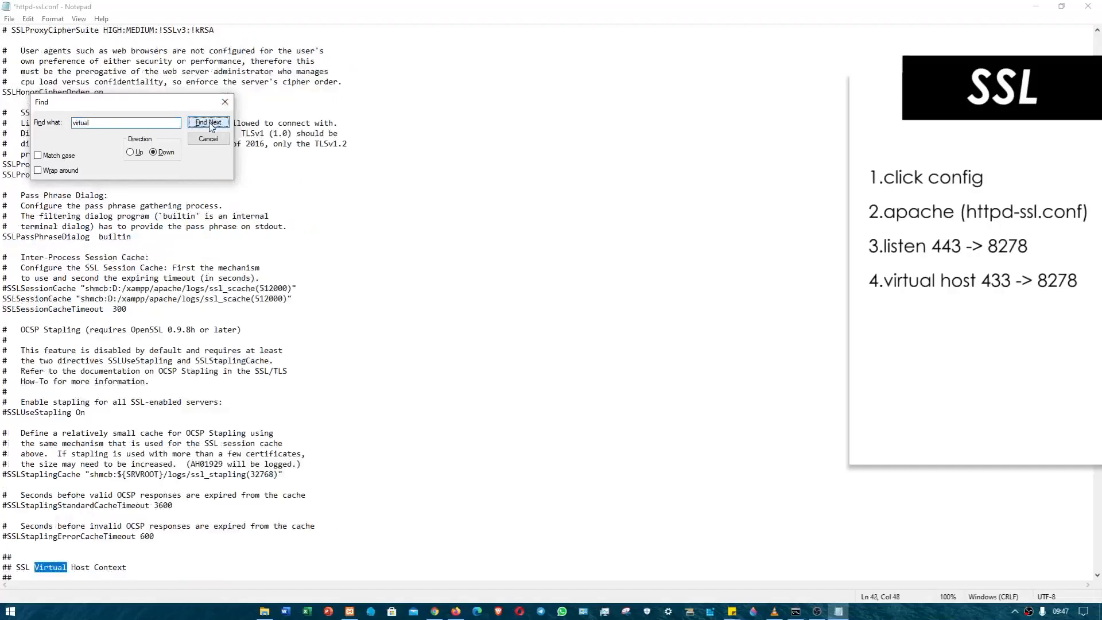
pyautogui.click(210, 124)
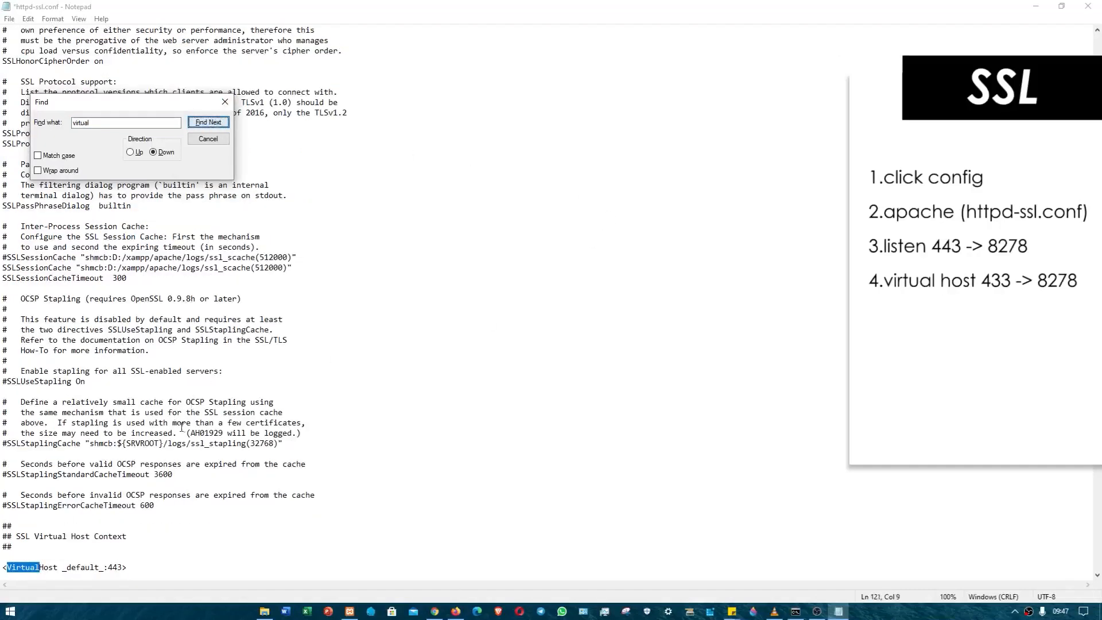
pyautogui.scroll(-5, 106, 573)
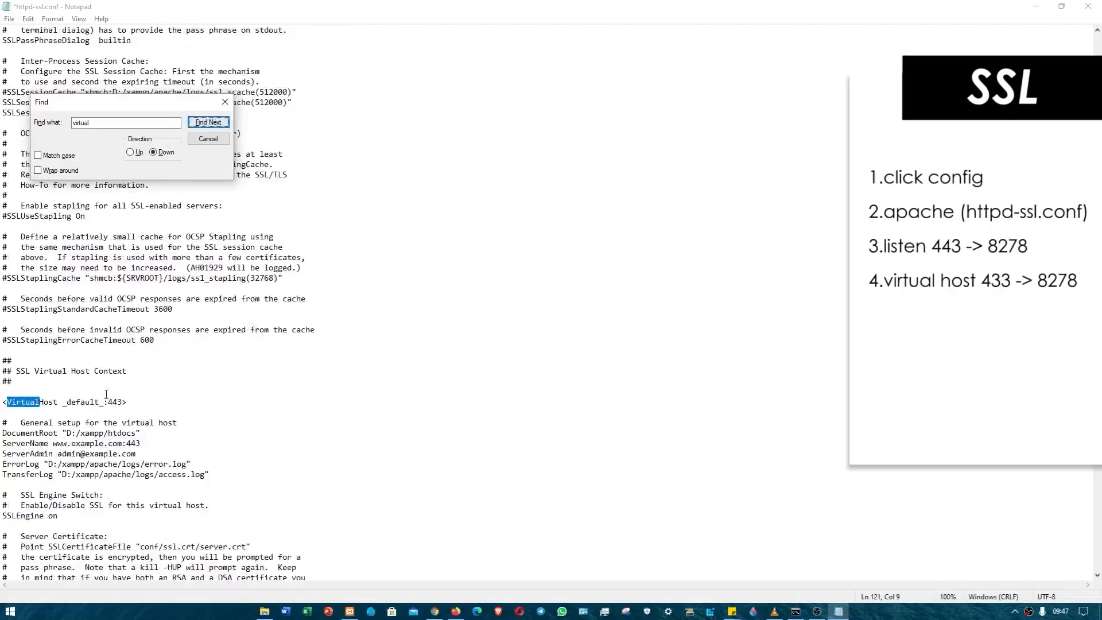
# Change the port in the VirtualHost _default_ tag to 8278 and close the search dialog
pyautogui.moveTo(127, 402); pyautogui.dragTo(2, 398)
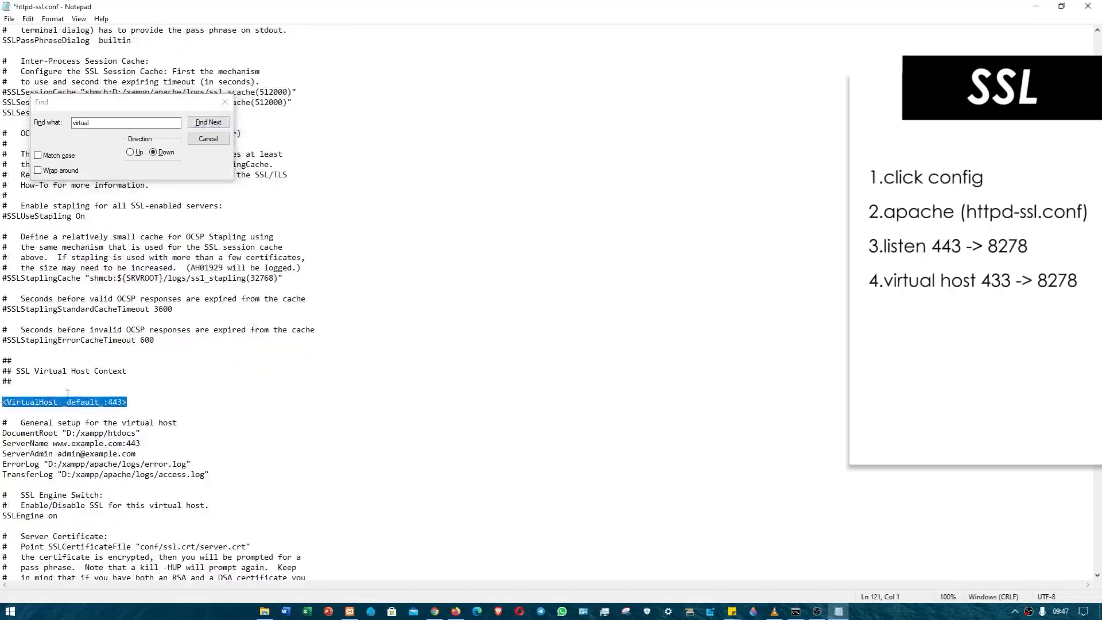
pyautogui.click(124, 398)
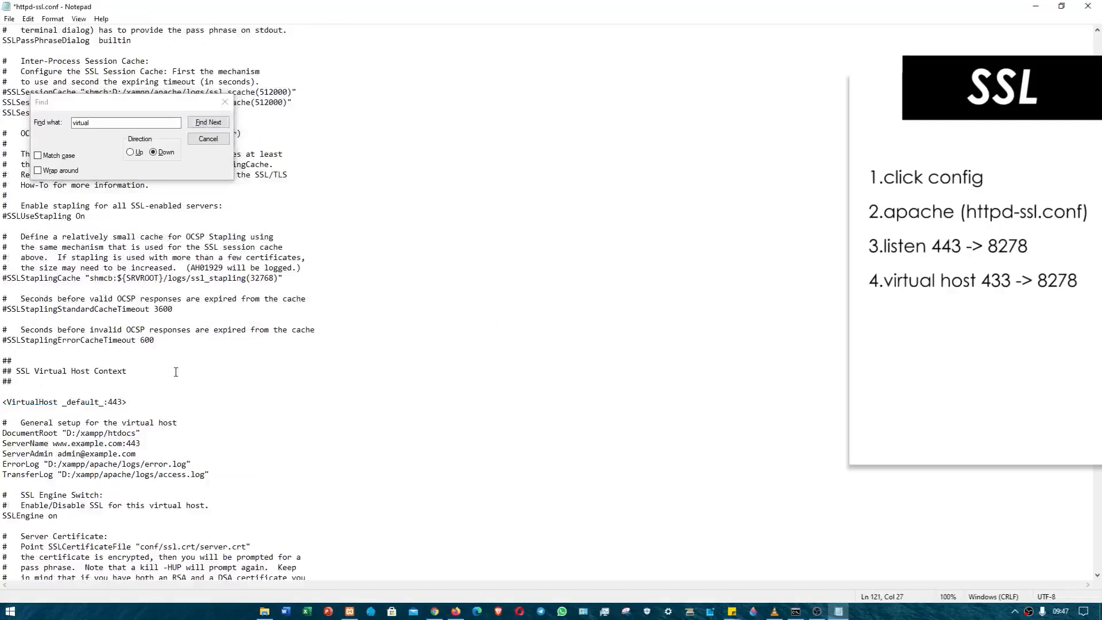
pyautogui.press('BackSpace')
pyautogui.press('BackSpace')
pyautogui.press('BackSpace')
pyautogui.write('8278')
pyautogui.scroll(-8, 230, 310)
pyautogui.click(209, 140)
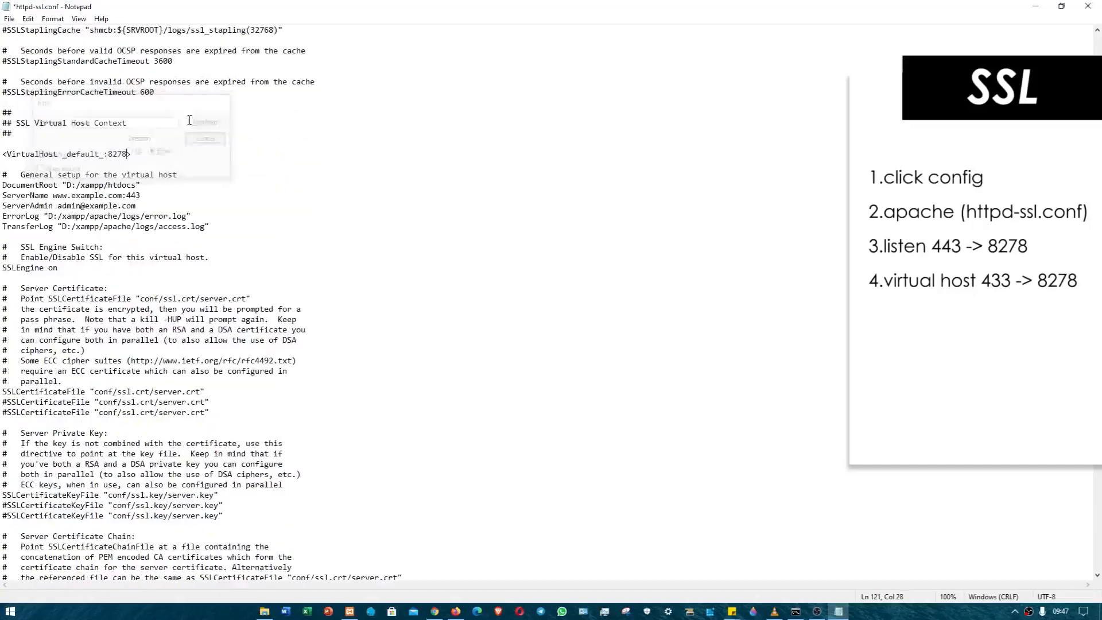
# Save the edited httpd-ssl.conf and close the file
pyautogui.click(9, 19)
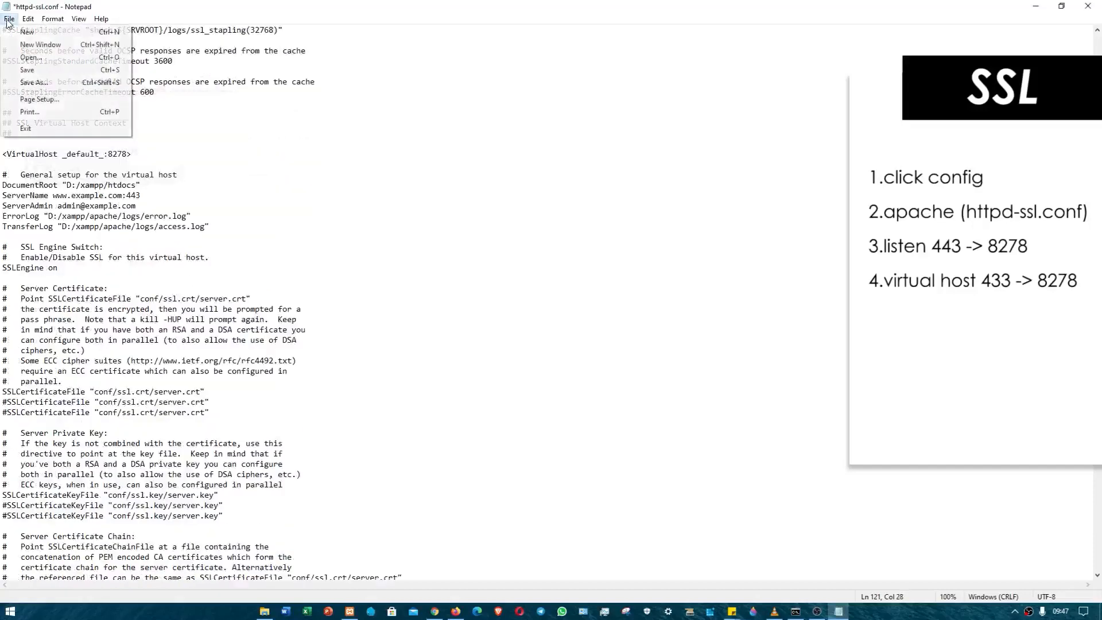
pyautogui.click(49, 69)
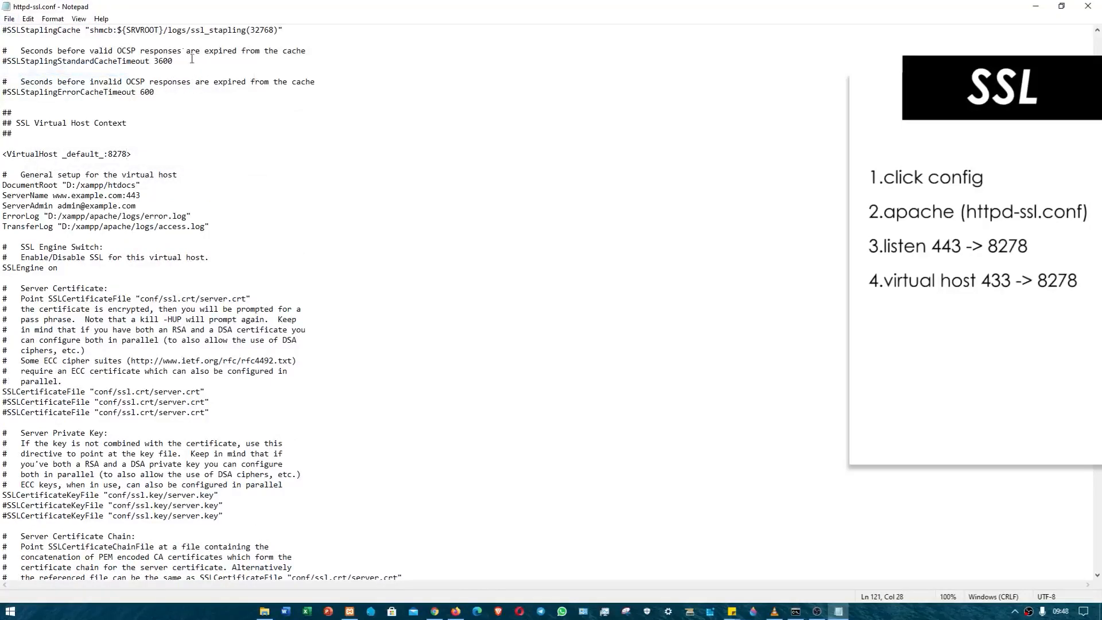
pyautogui.click(9, 18)
pyautogui.click(25, 131)
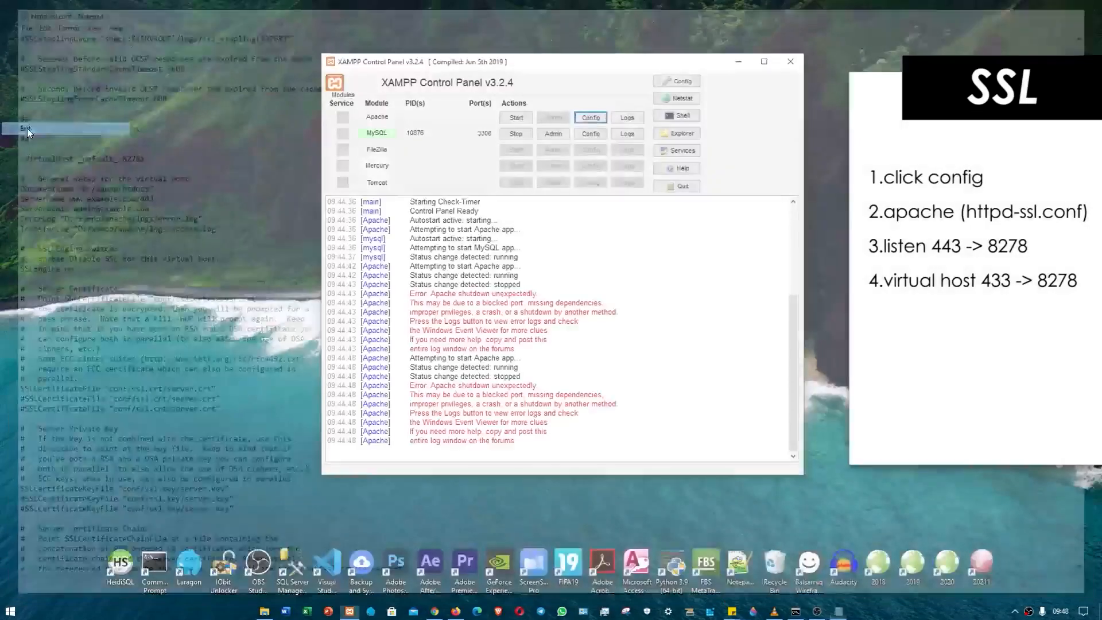
# Start Apache in the XAMPP Control Panel, then maximize the panel and highlight the newest Apache status line in the log
pyautogui.click(520, 118)
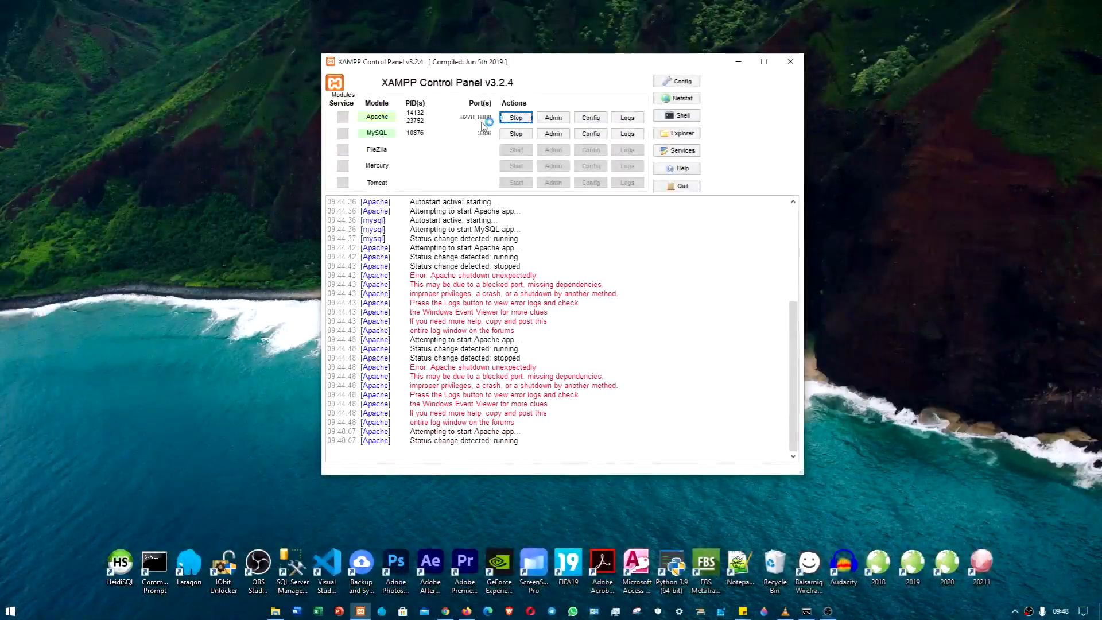
pyautogui.click(763, 62)
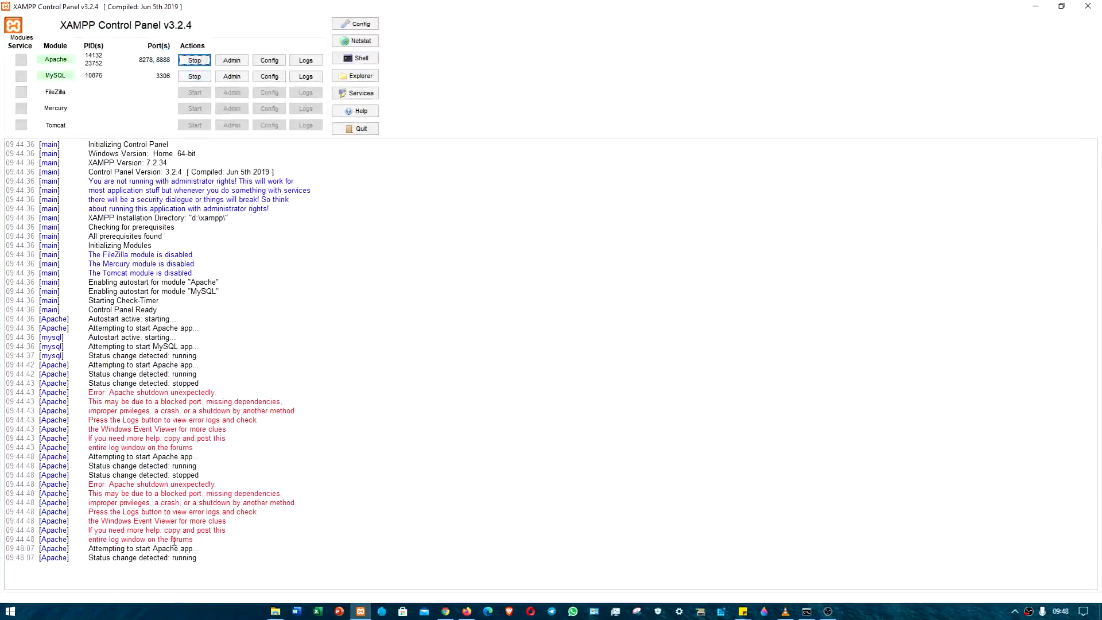
pyautogui.moveTo(155, 548); pyautogui.dragTo(87, 557)
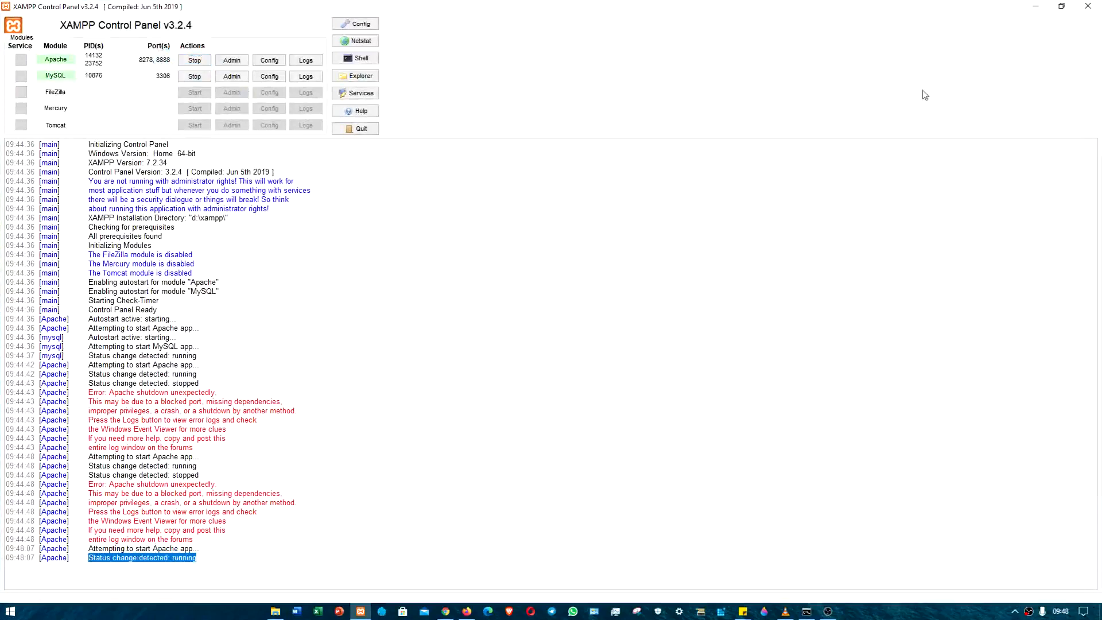